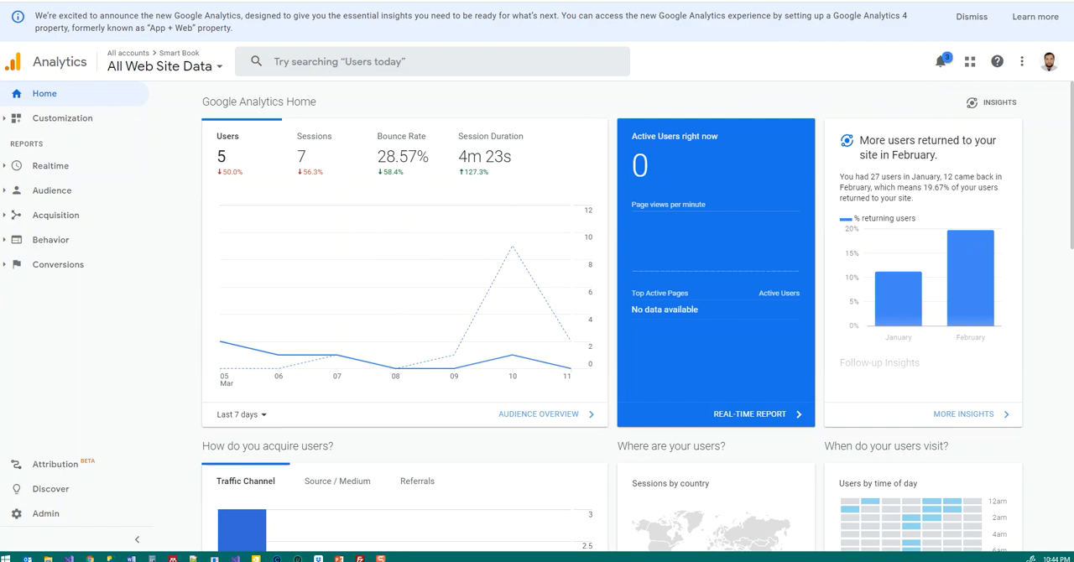
Step: Switch to PowerPoint, highlight the Google Analytics tutorial video links on the slide, and return to Google Analytics
left_click(339, 559)
left_click_drag(819, 154, 470, 160)
left_click(503, 151)
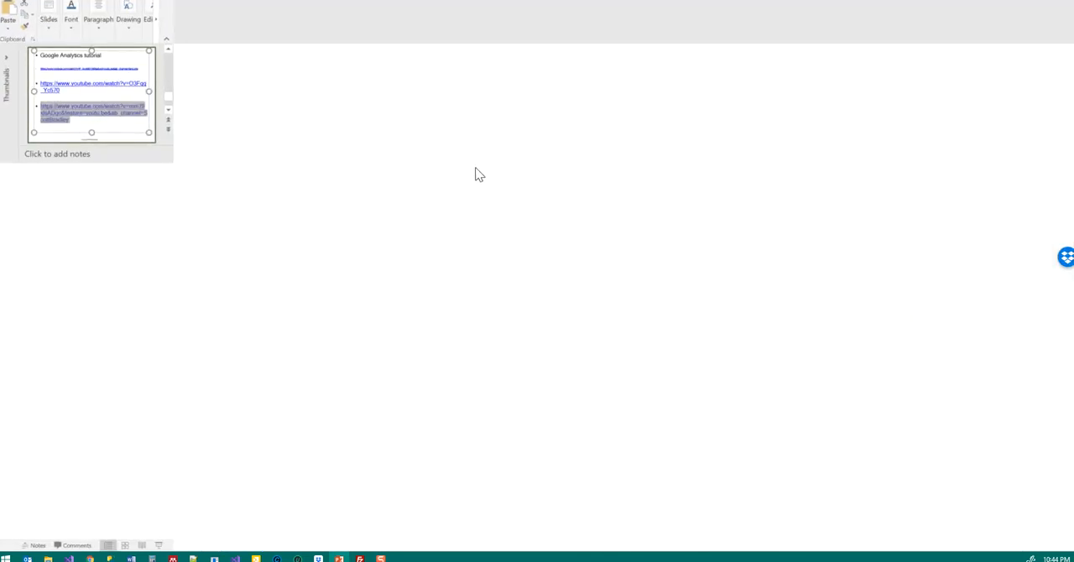
left_click_drag(357, 206, 437, 233)
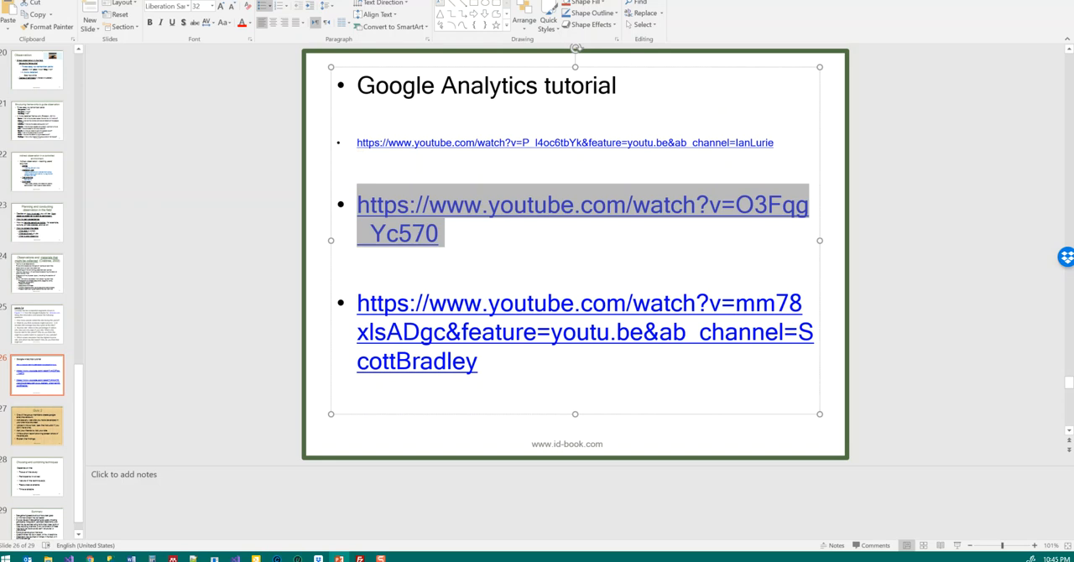
left_click_drag(906, 0, 1073, 0)
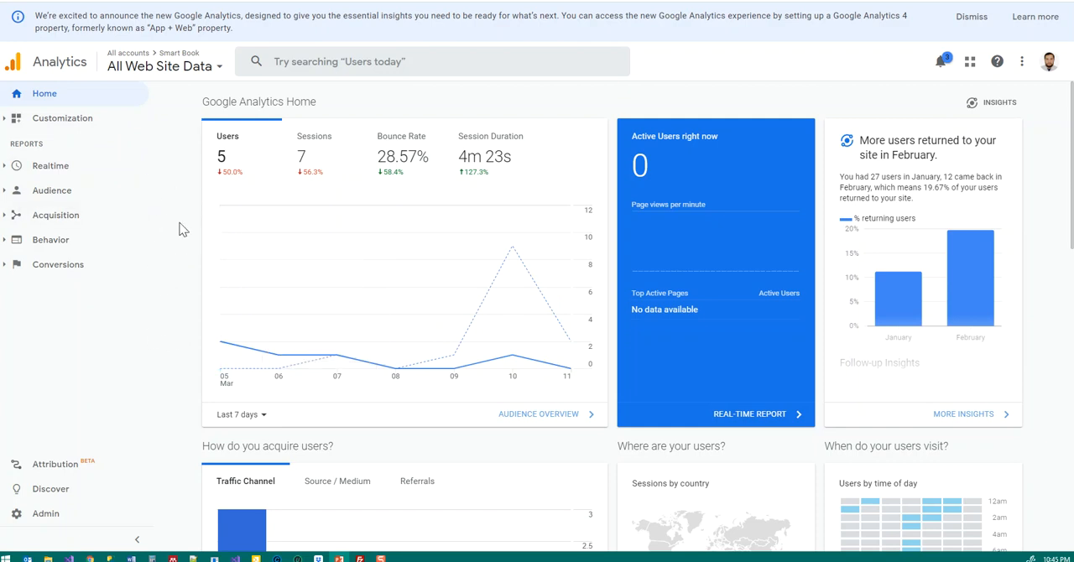
Step: Open the Analytics administration page and review the list of existing properties in the account
left_click(46, 514)
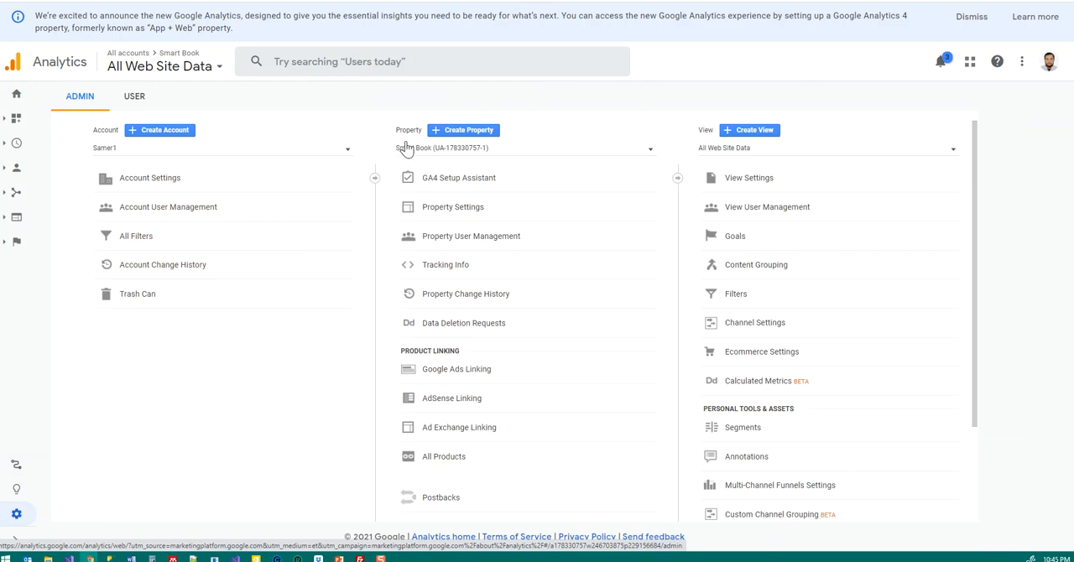
left_click(649, 156)
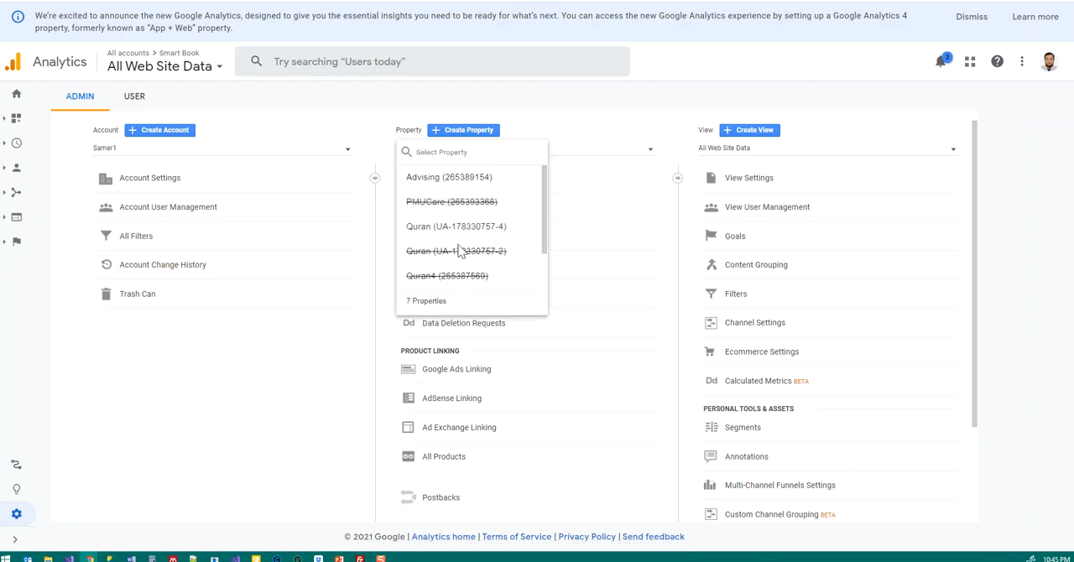
left_click(601, 132)
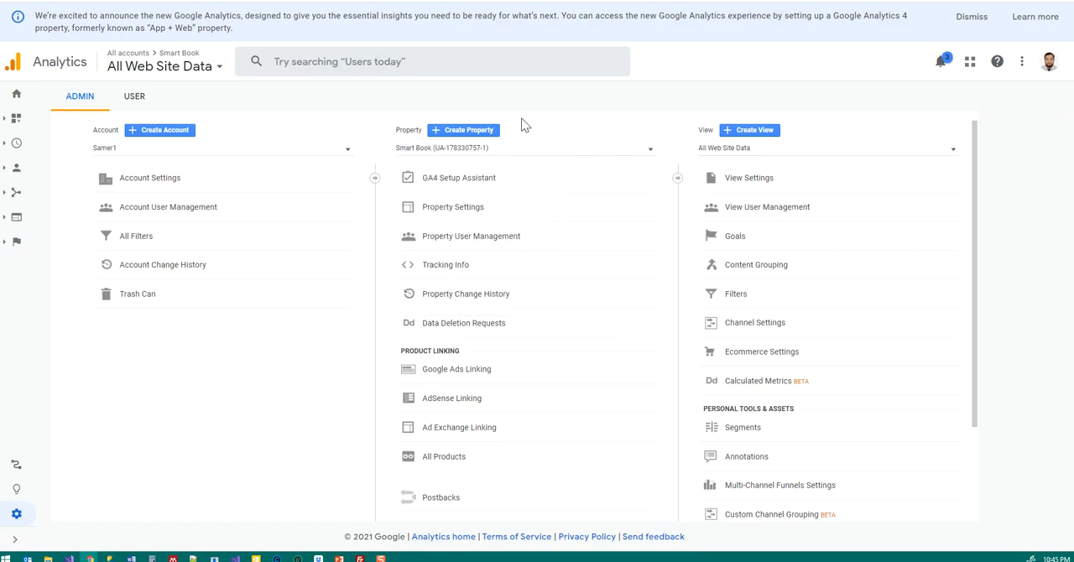
Step: Start creating a new property and name it "ahsdhg tetttst"
left_click(458, 133)
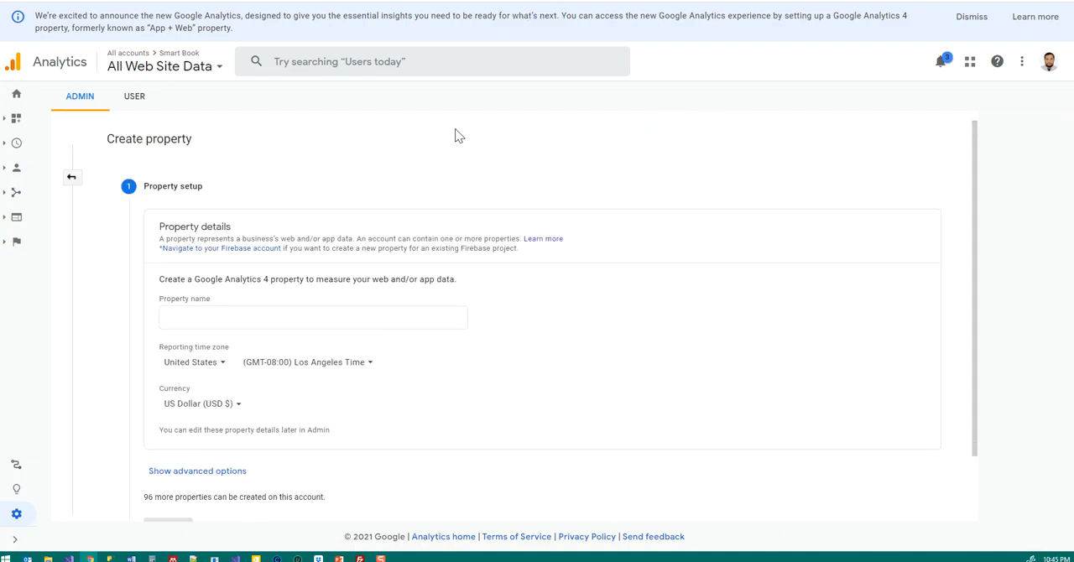
left_click(182, 318)
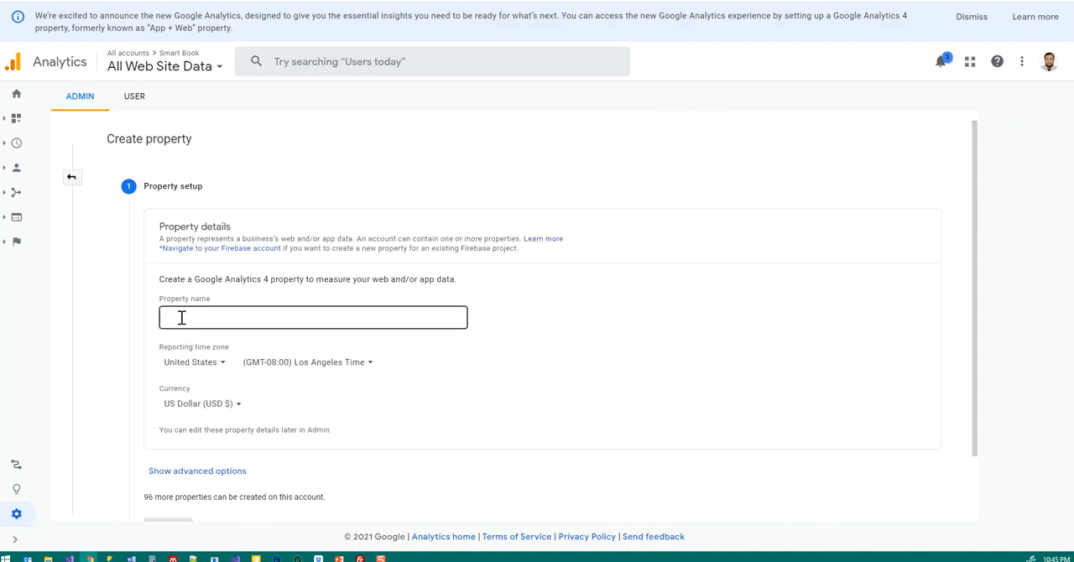
left_click(181, 318)
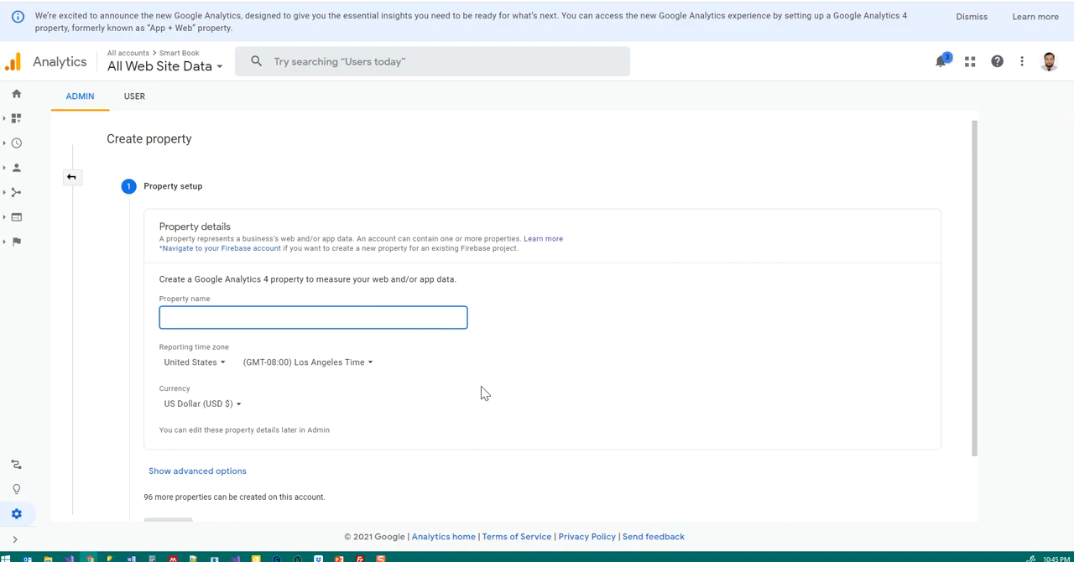
type("ahsdhg tetttst")
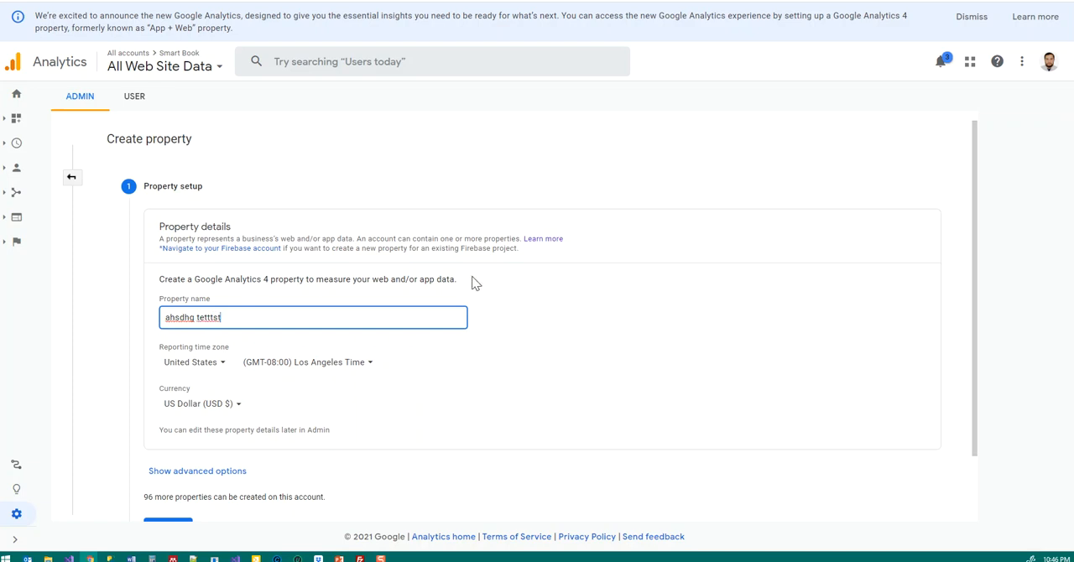
Step: Set the new property's reporting time zone country to Saudi Arabia
scroll(468, 304, "down", 1)
scroll(449, 357, "down", 1)
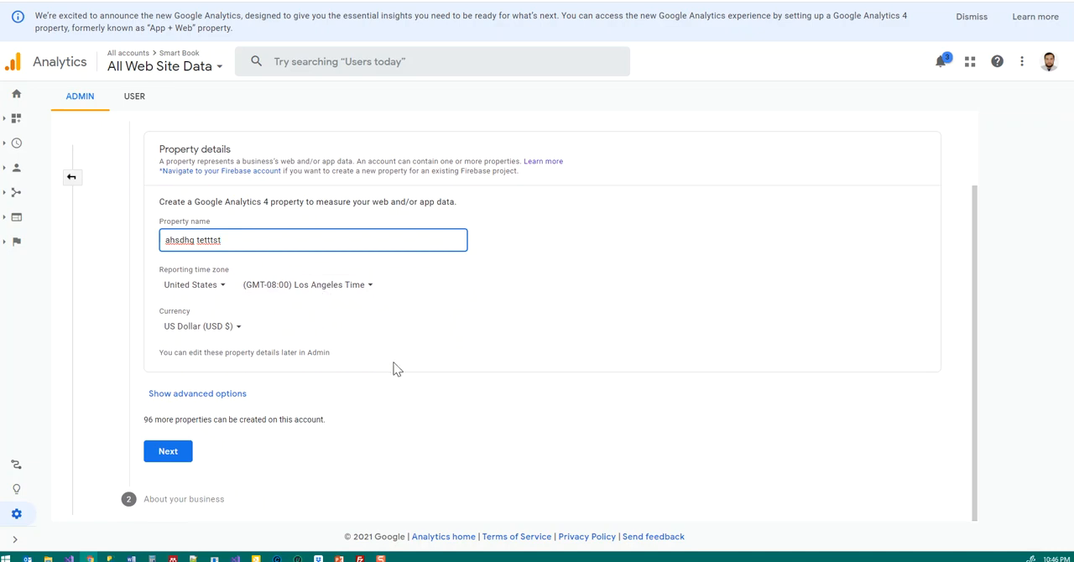
left_click(214, 285)
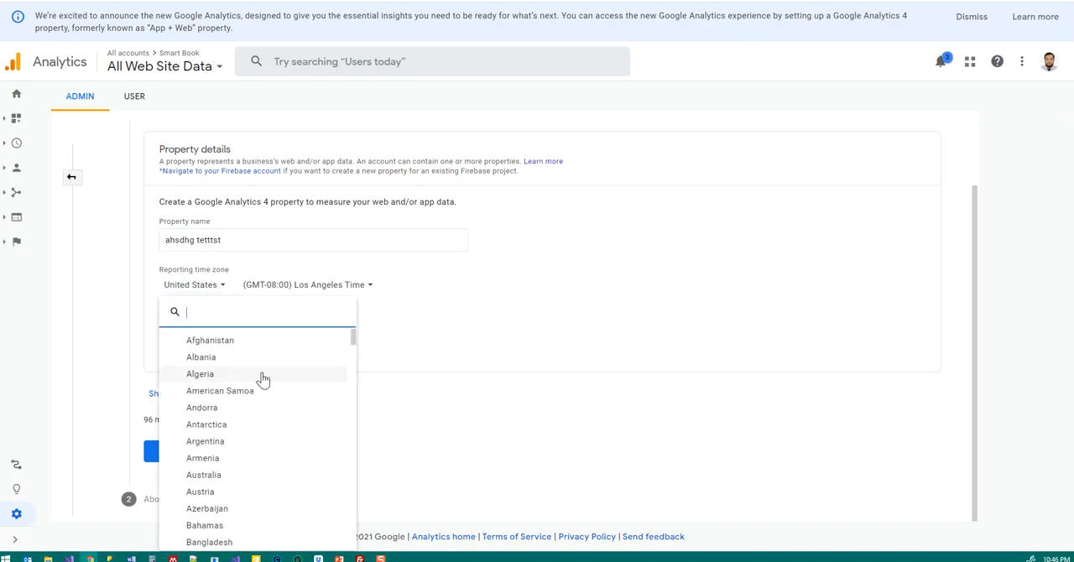
type("s")
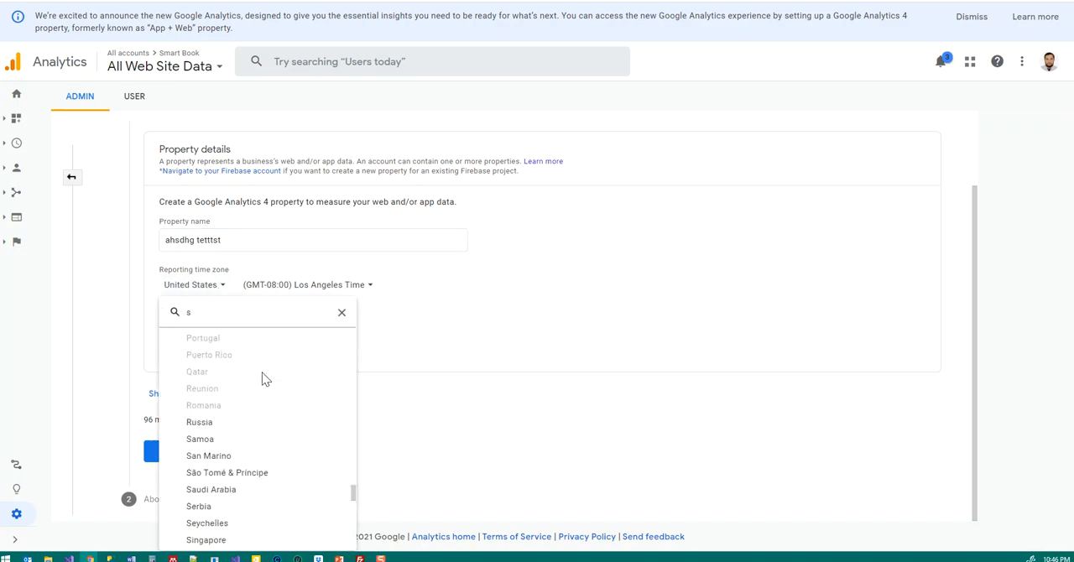
left_click(243, 495)
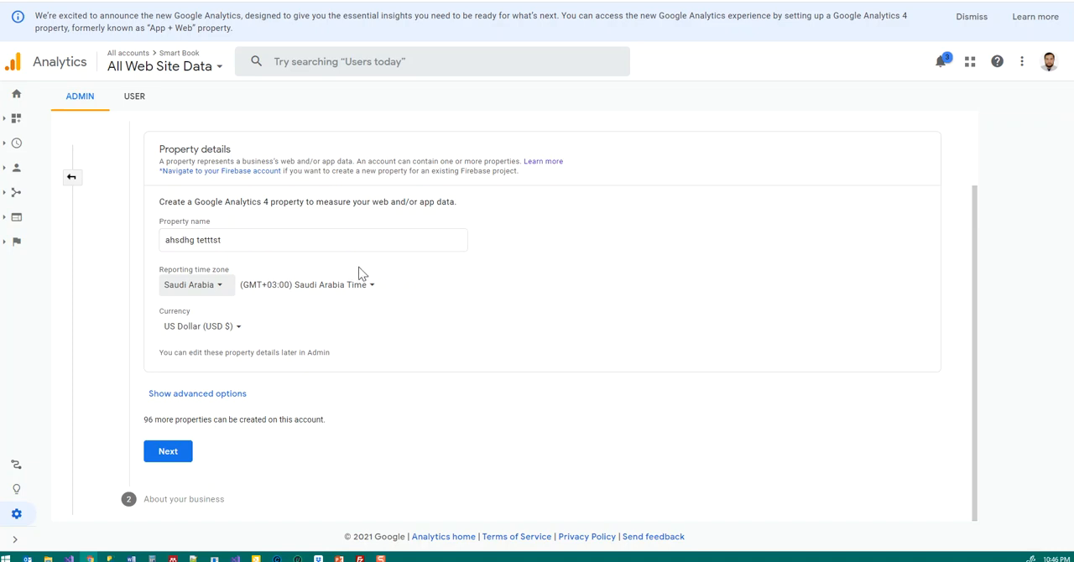
Step: Show the advanced options and enable creating a Universal Analytics property
left_click(166, 399)
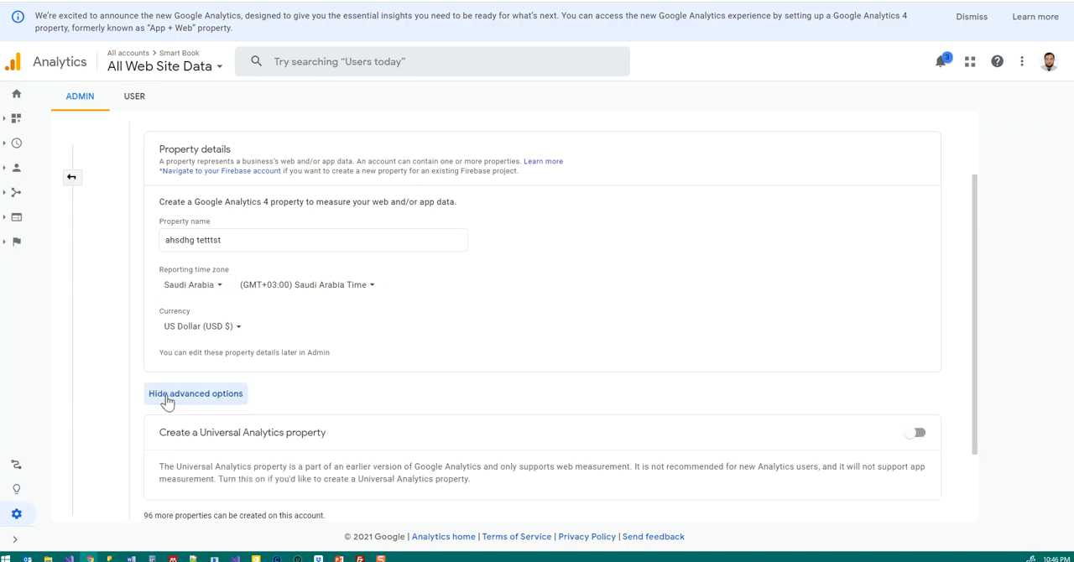
scroll(537, 437, "down", 1)
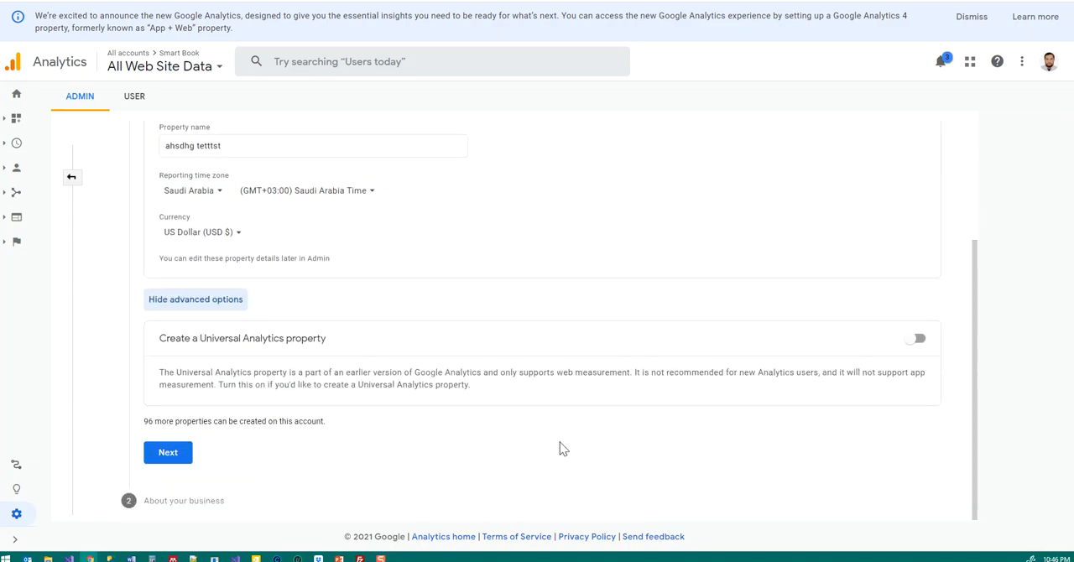
left_click(918, 339)
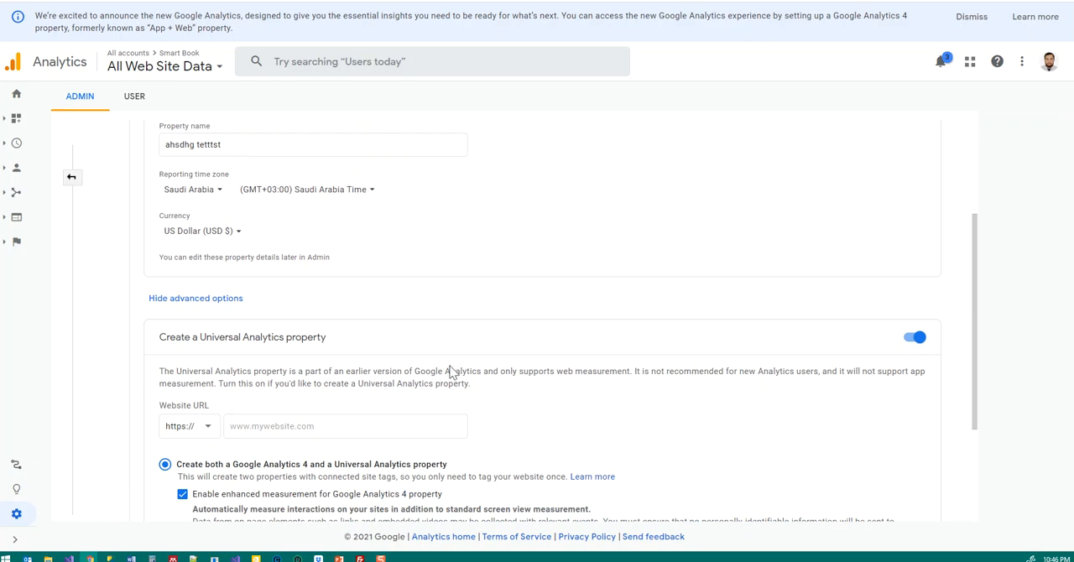
Step: Enter slikke.net/pmucare as the website URL and continue with creating a Universal Analytics property only
scroll(453, 370, "down", 2)
left_click(268, 316)
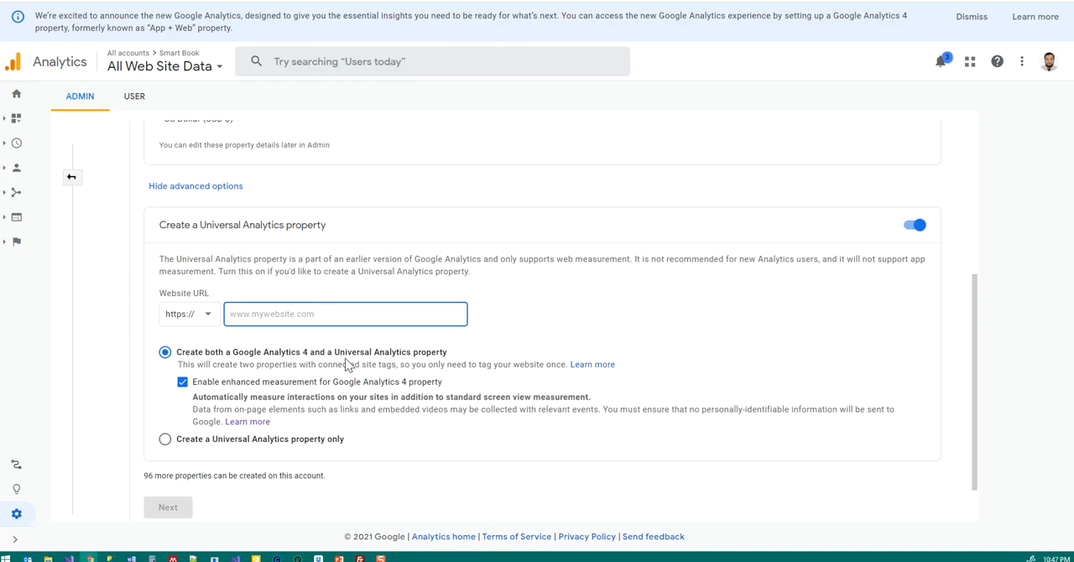
type("slikke.net/pmu")
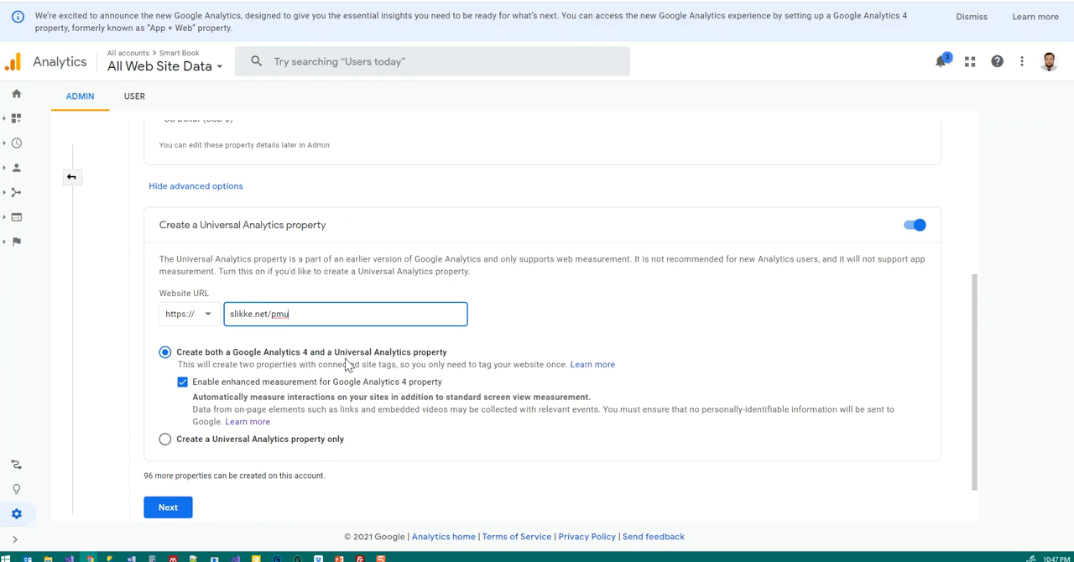
type("care")
scroll(537, 351, "down", 1)
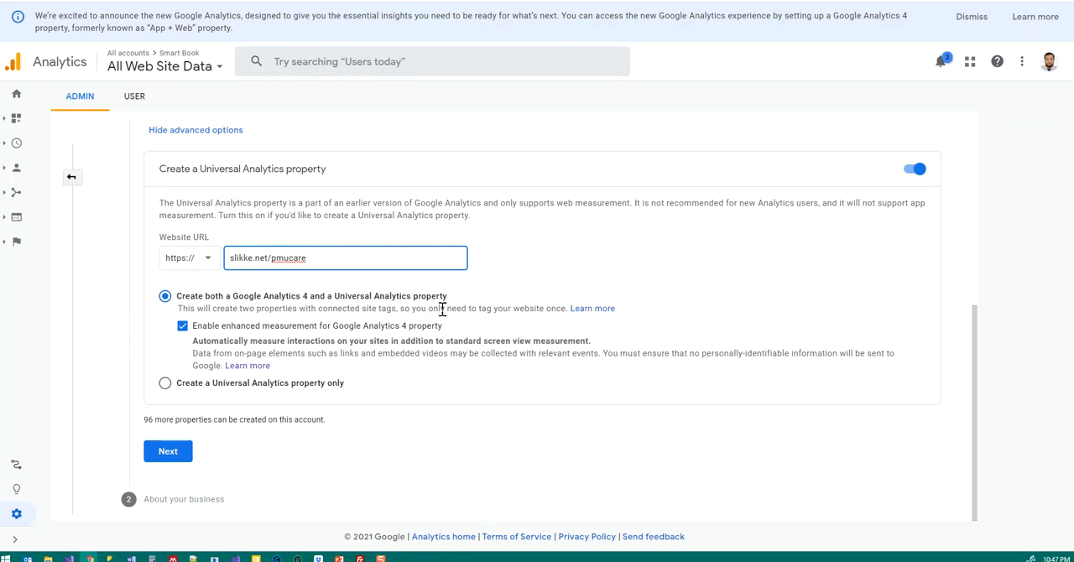
left_click(167, 387)
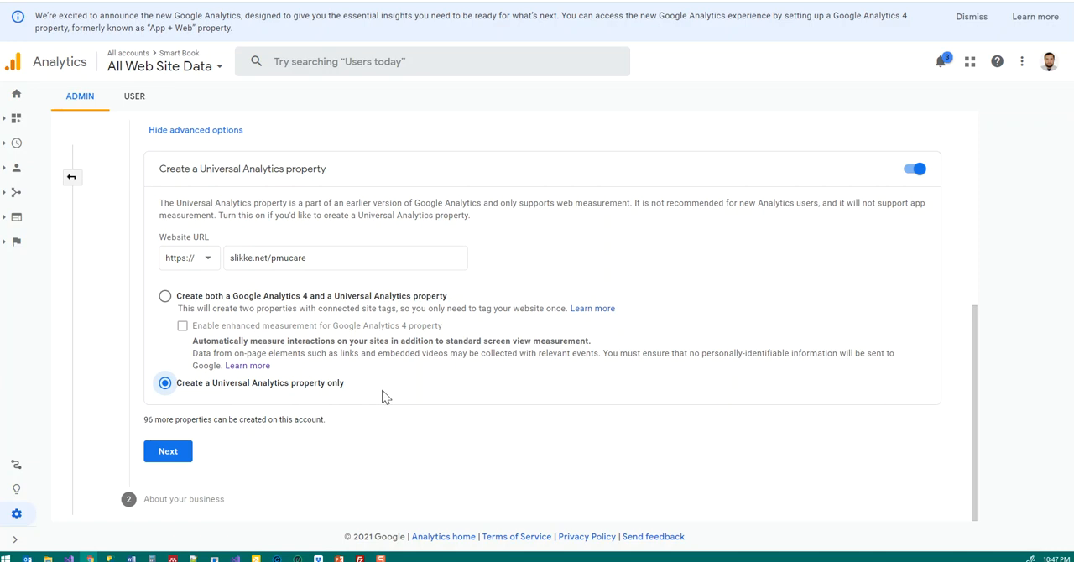
left_click(172, 457)
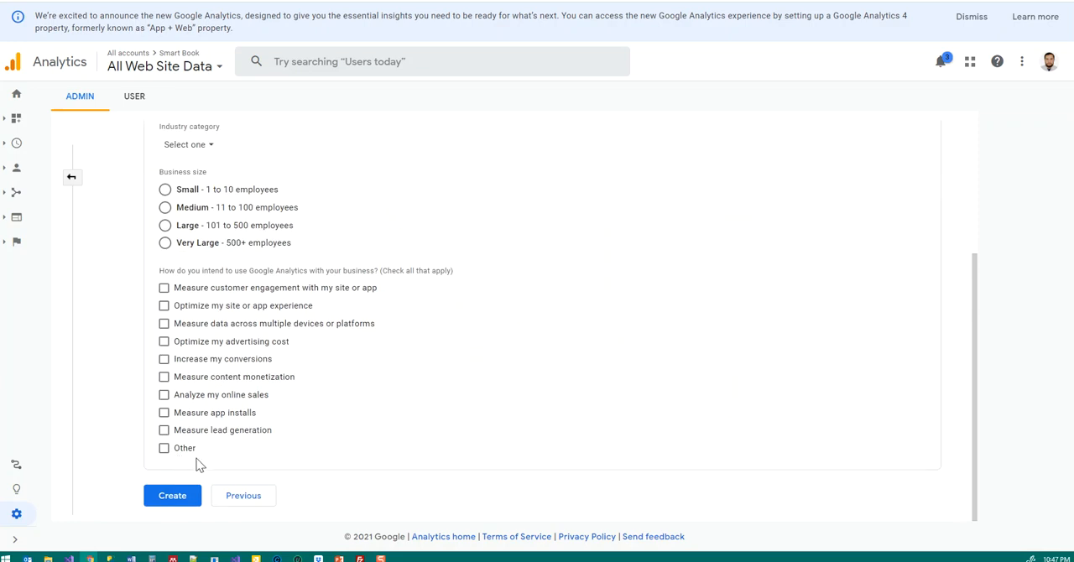
Step: Create the property with business size Small and the intended use "Optimize my site or app experience"
left_click(165, 192)
left_click(164, 306)
left_click(172, 497)
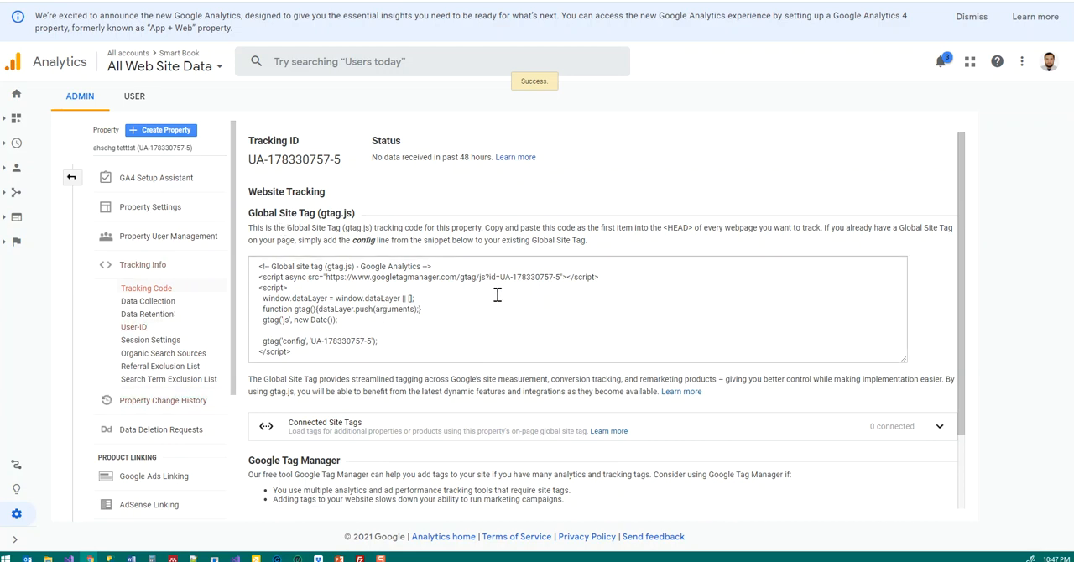
Step: Examine the Global Site Tag tracking code and the implementation notes for the new property
left_click_drag(258, 271, 327, 360)
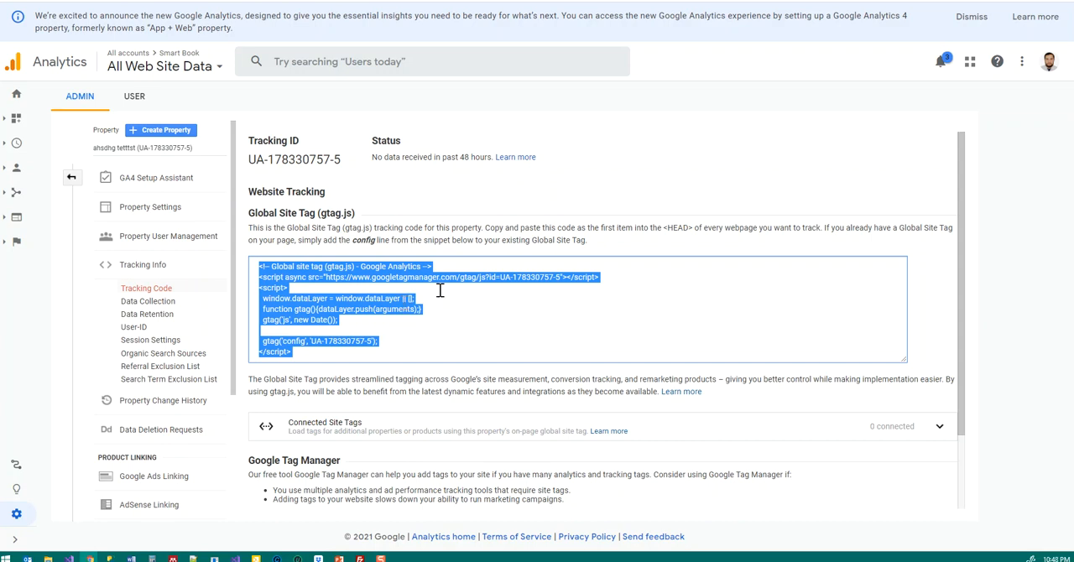
scroll(491, 290, "down", 1)
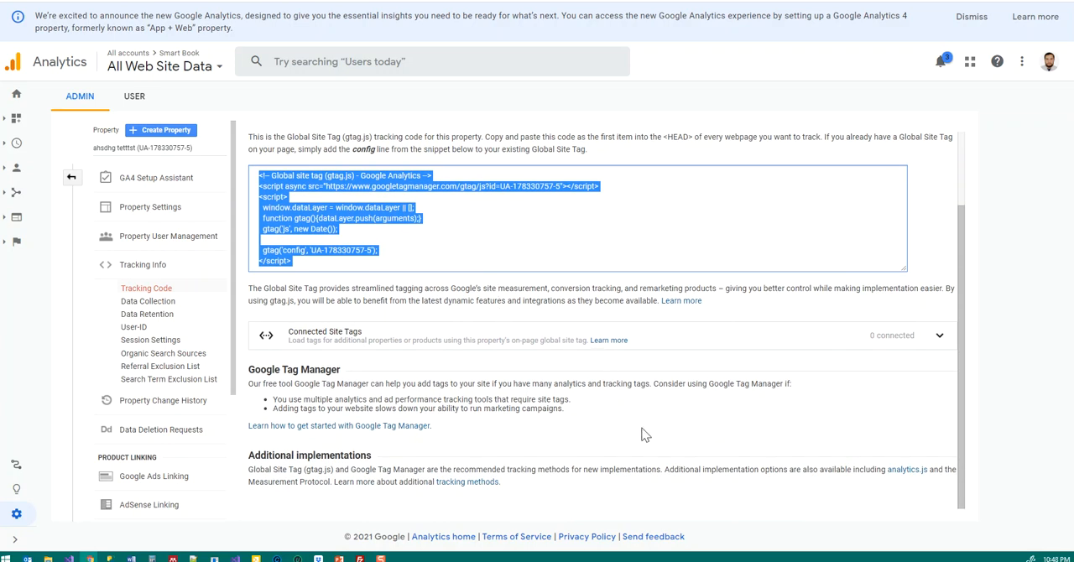
scroll(660, 383, "up", 1)
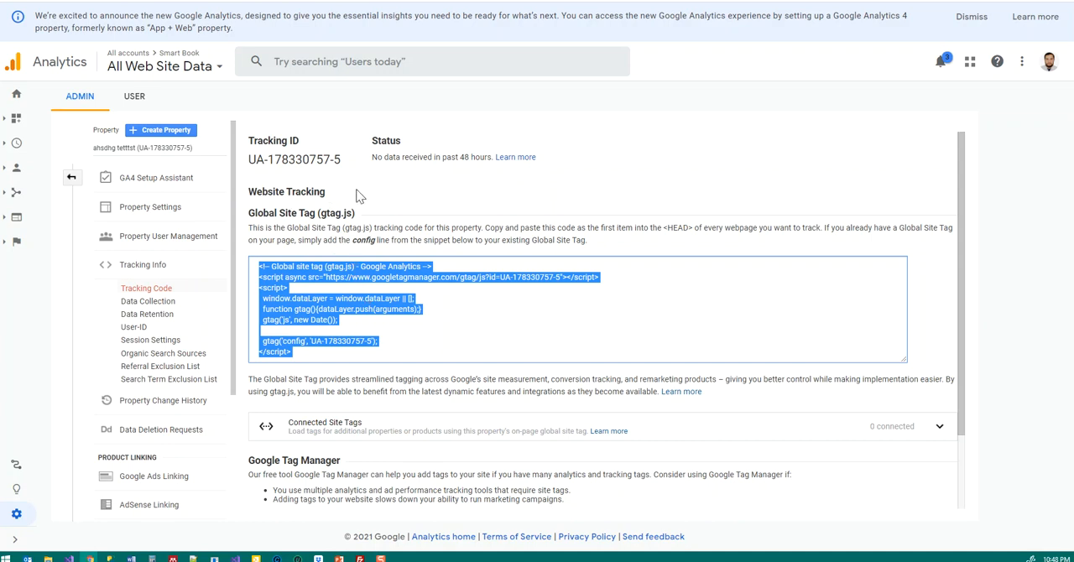
left_click(581, 175)
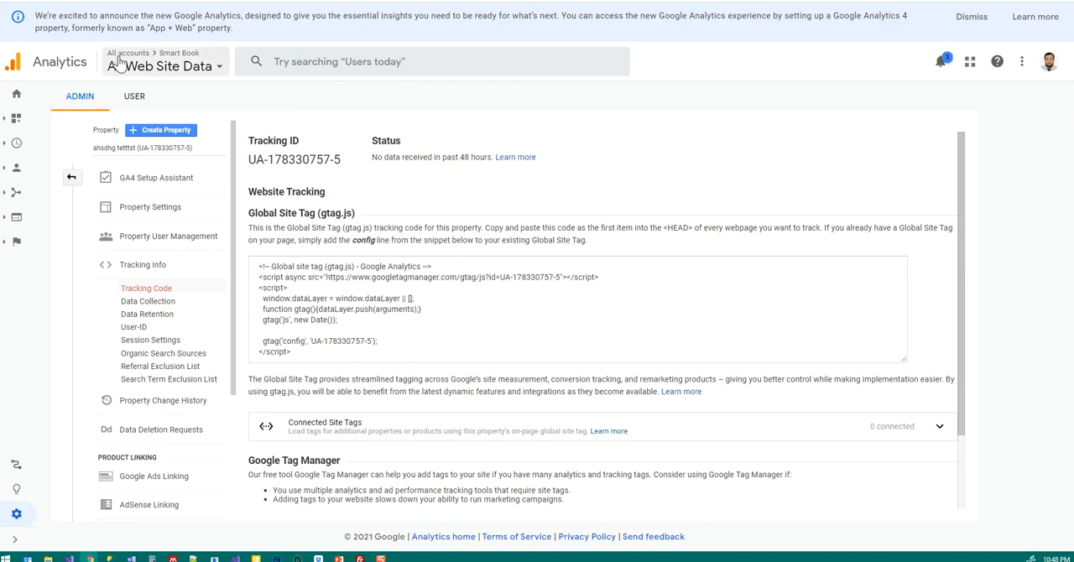
Step: Look through the account's property list and view the Analytics Home overview
left_click(186, 65)
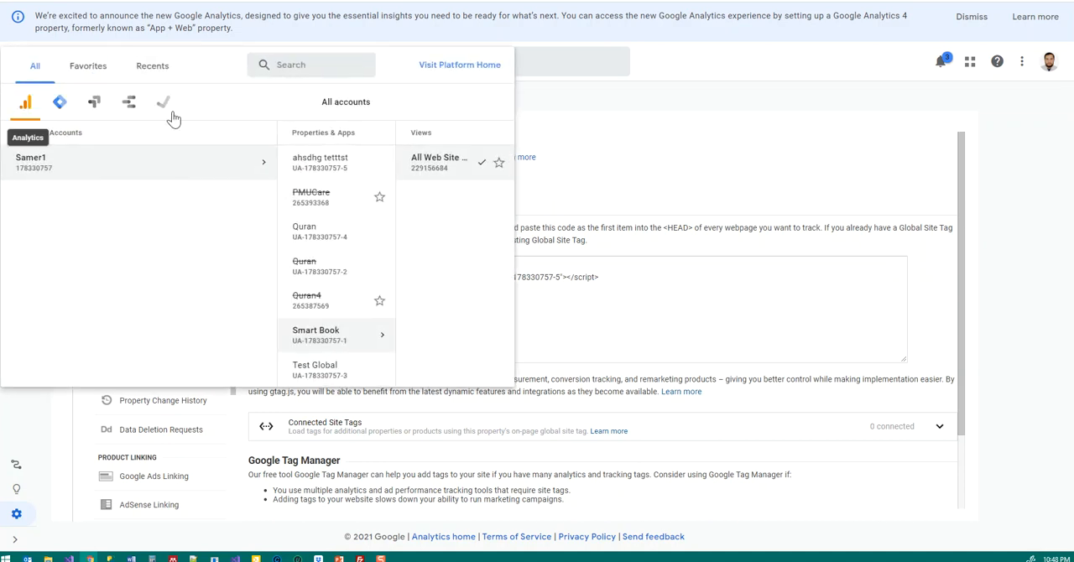
left_click(669, 74)
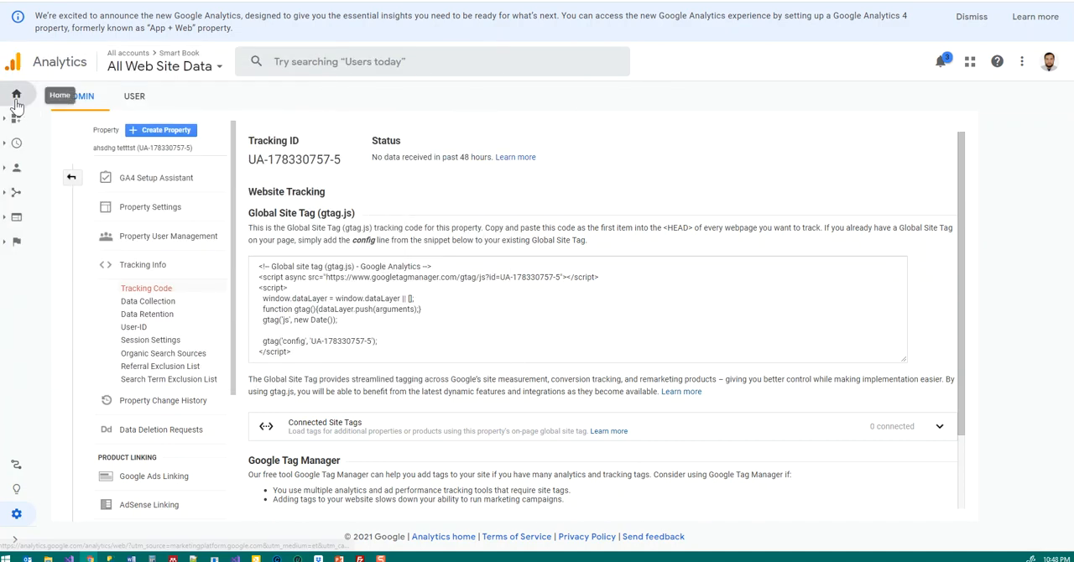
left_click(54, 208)
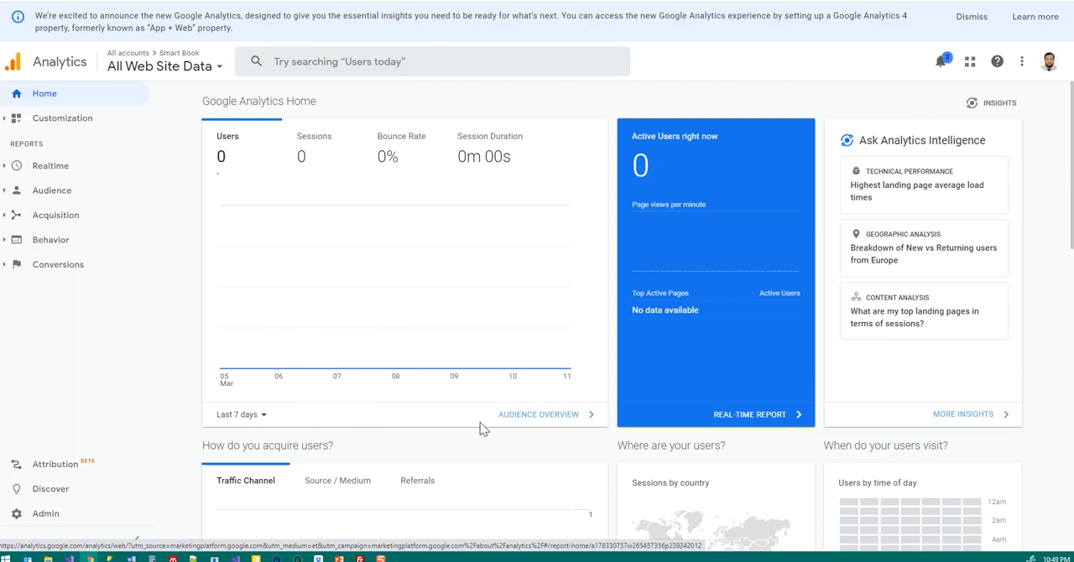
scroll(461, 387, "down", 1)
scroll(447, 380, "up", 1)
Step: Open the Realtime Overview report
left_click(6, 120)
left_click(7, 117)
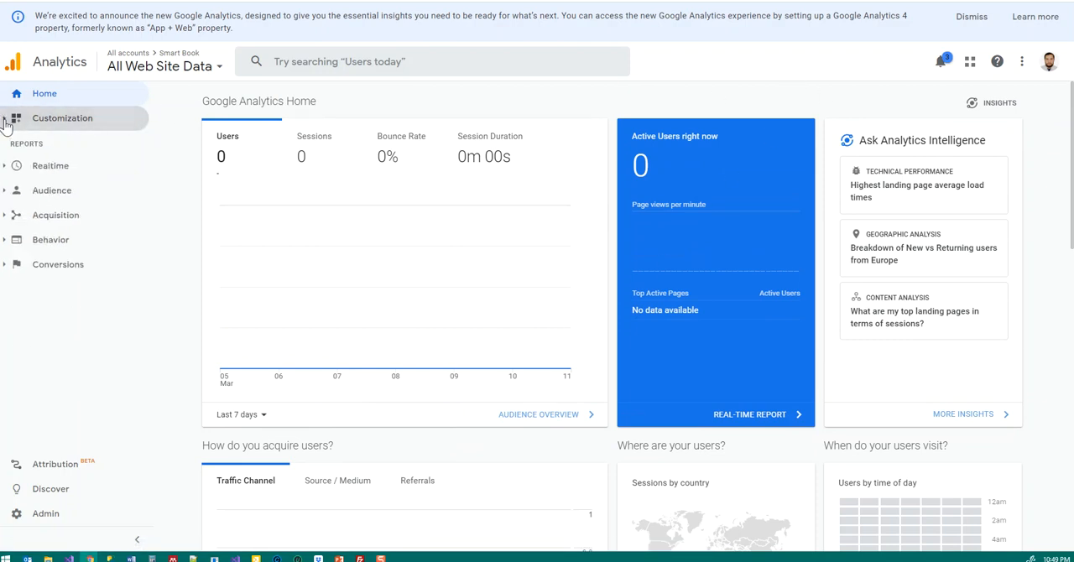
left_click(17, 166)
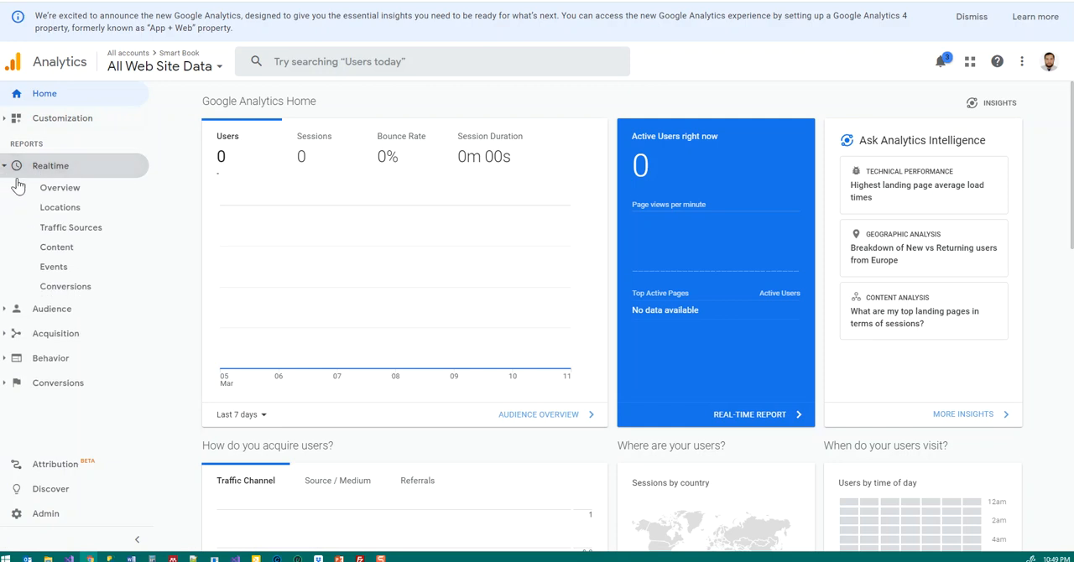
left_click(66, 192)
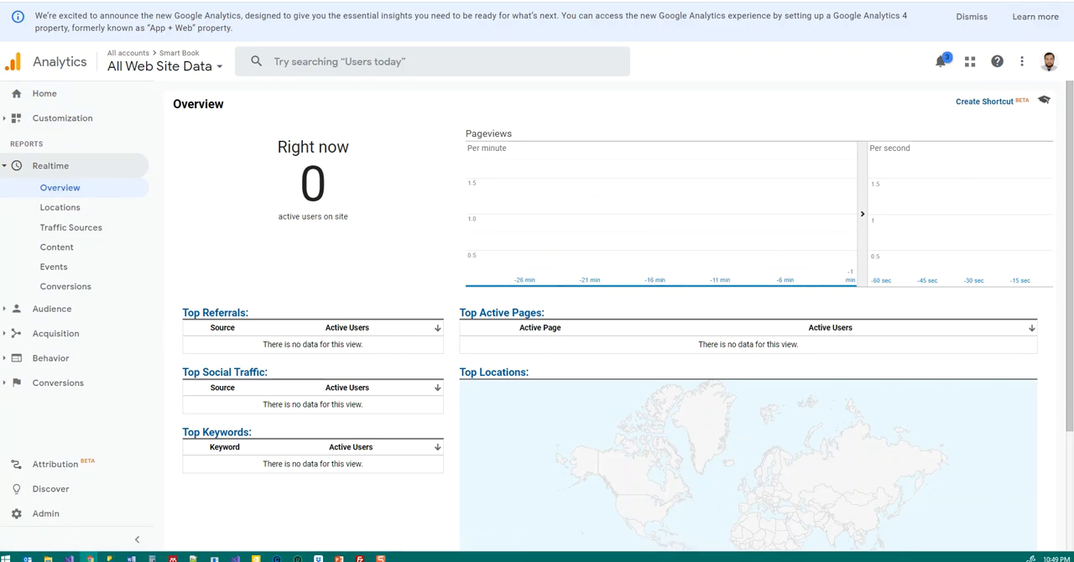
Step: Open the website slikke.net/sbook in a new browser tab
key("ctrl+t")
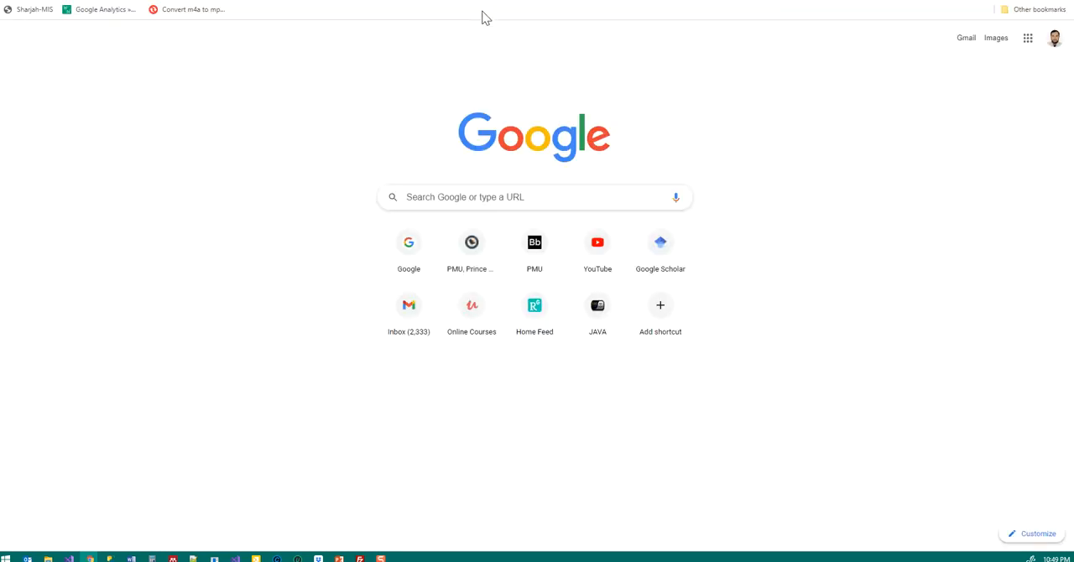
type("slikke")
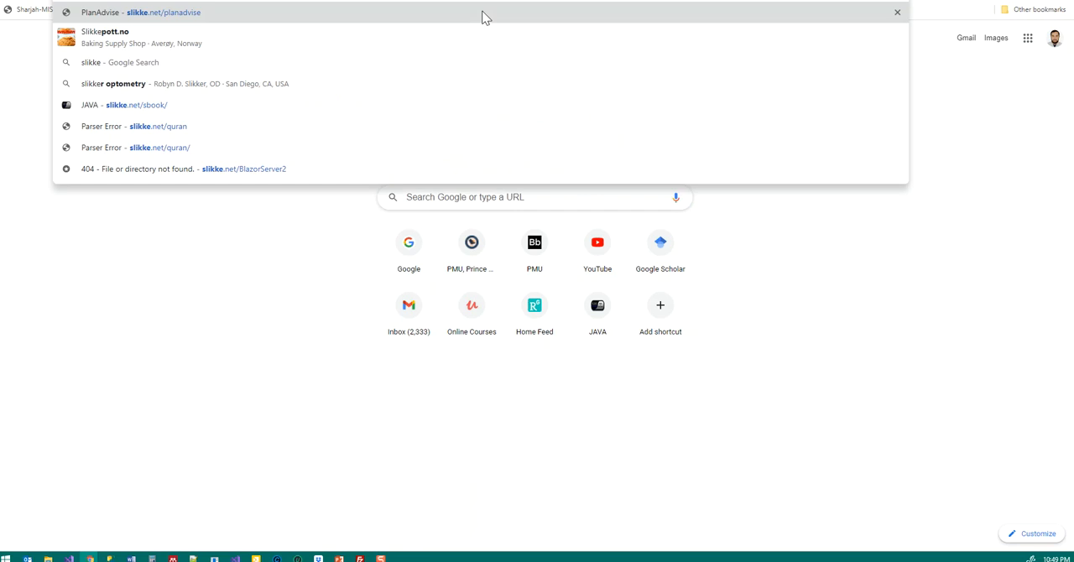
type(".net/")
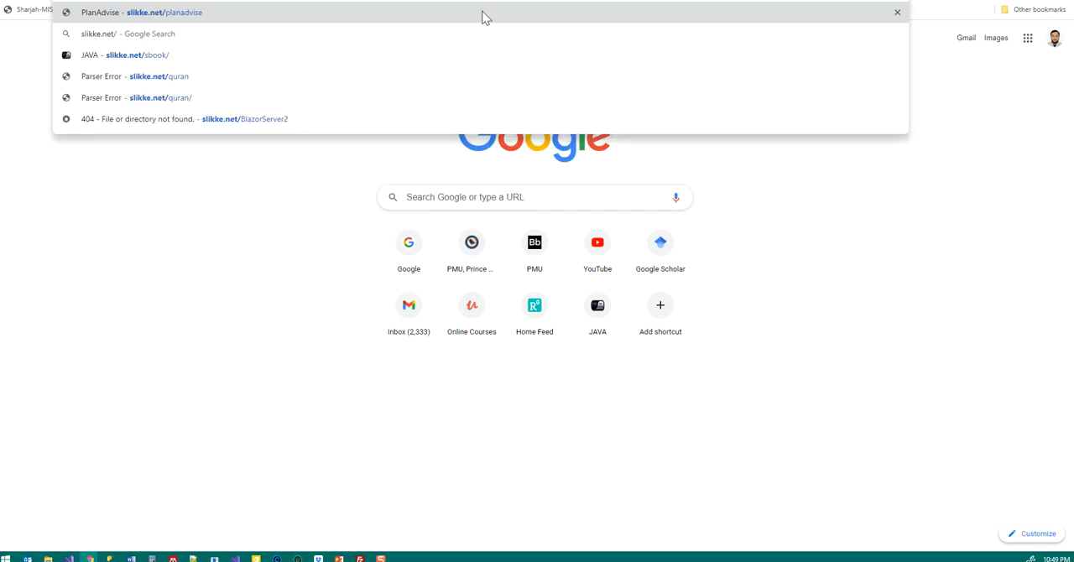
type("sbook")
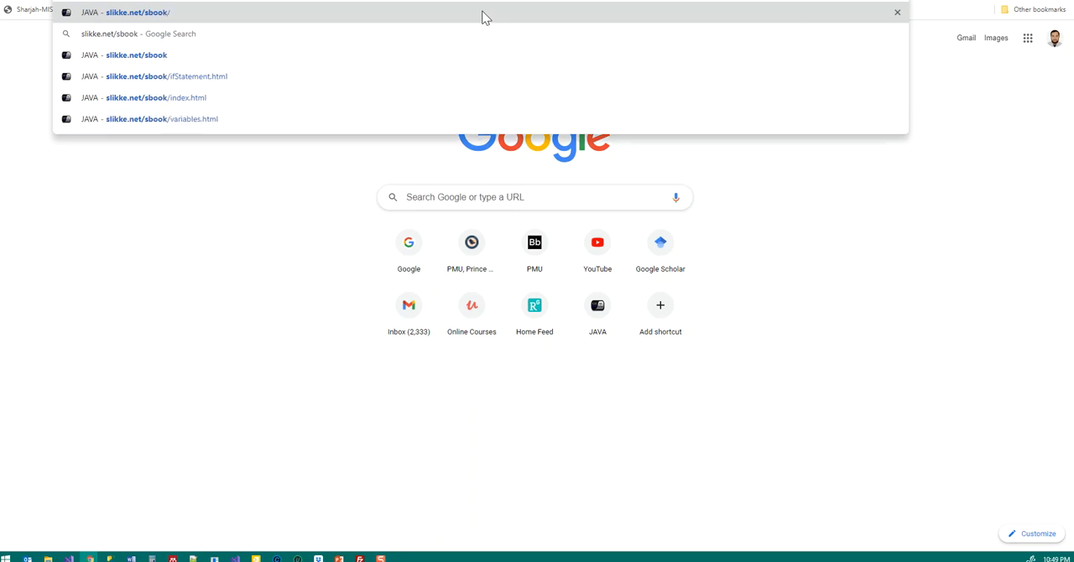
key("Return")
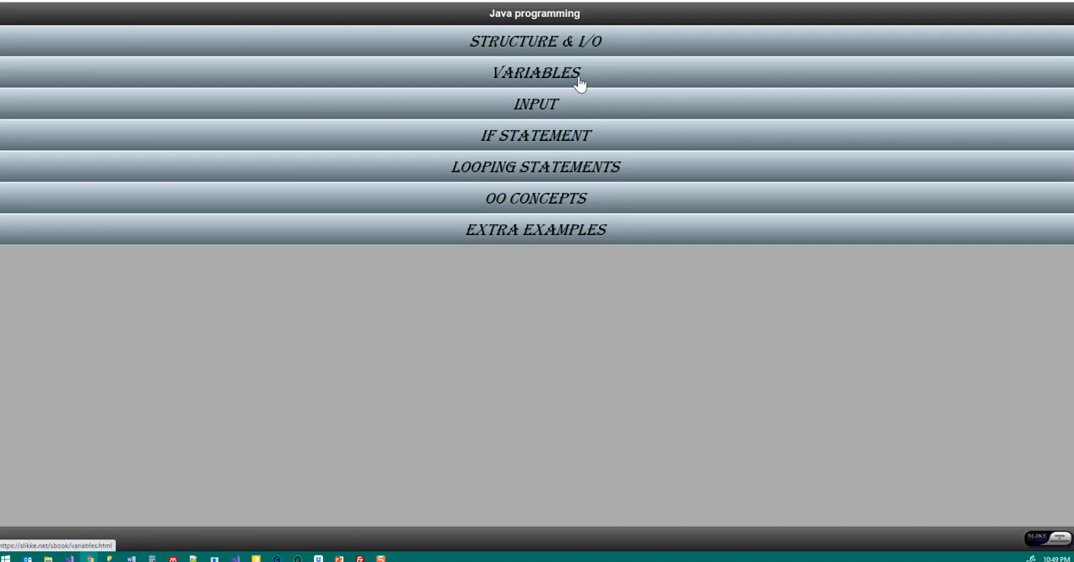
Step: Visit the site's Nested IF page under IF Statement and the Examples page under Looping Statements
left_click(535, 138)
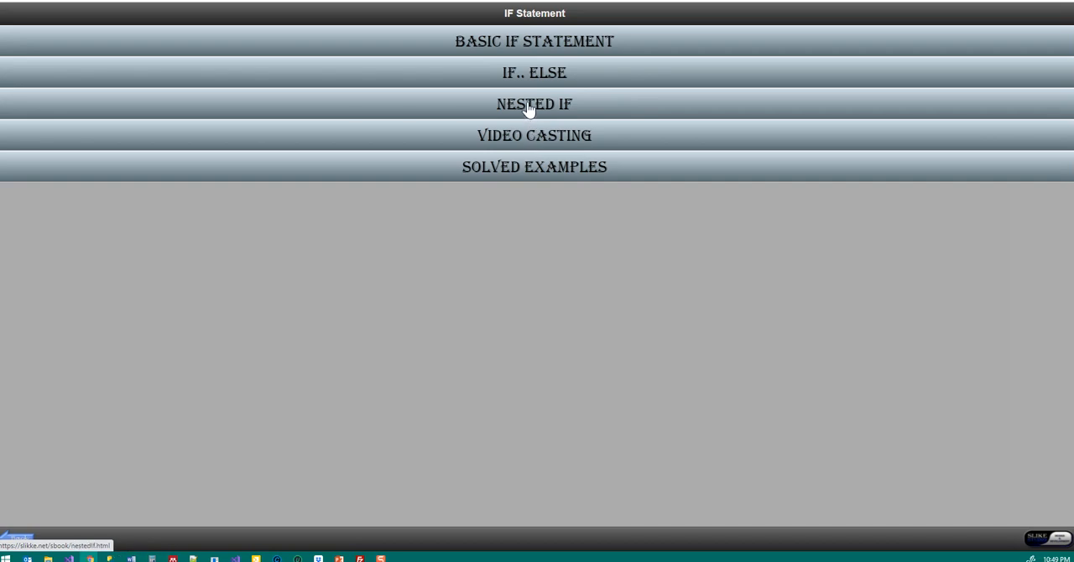
left_click(529, 107)
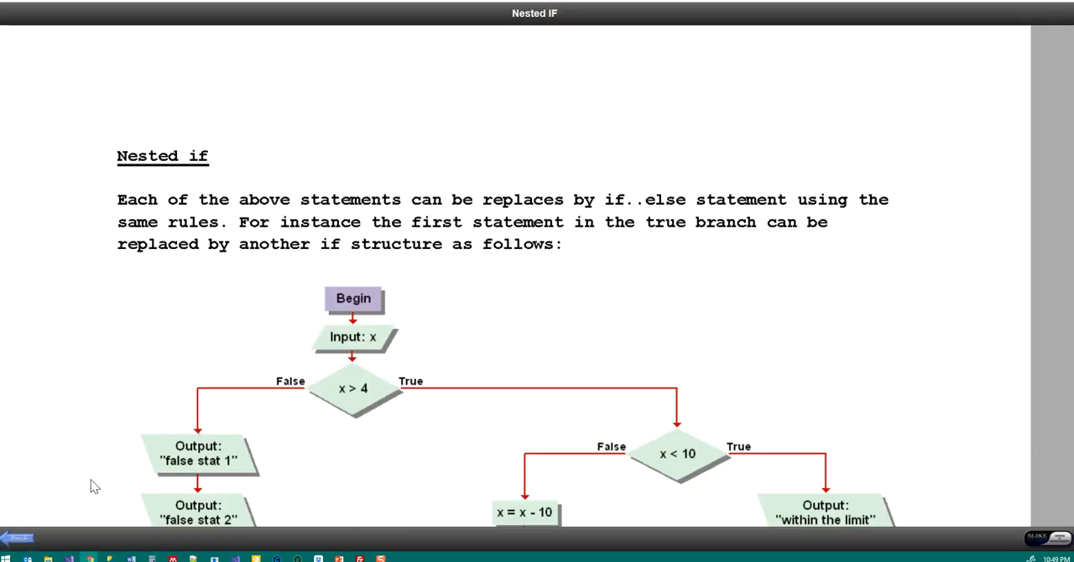
left_click(17, 539)
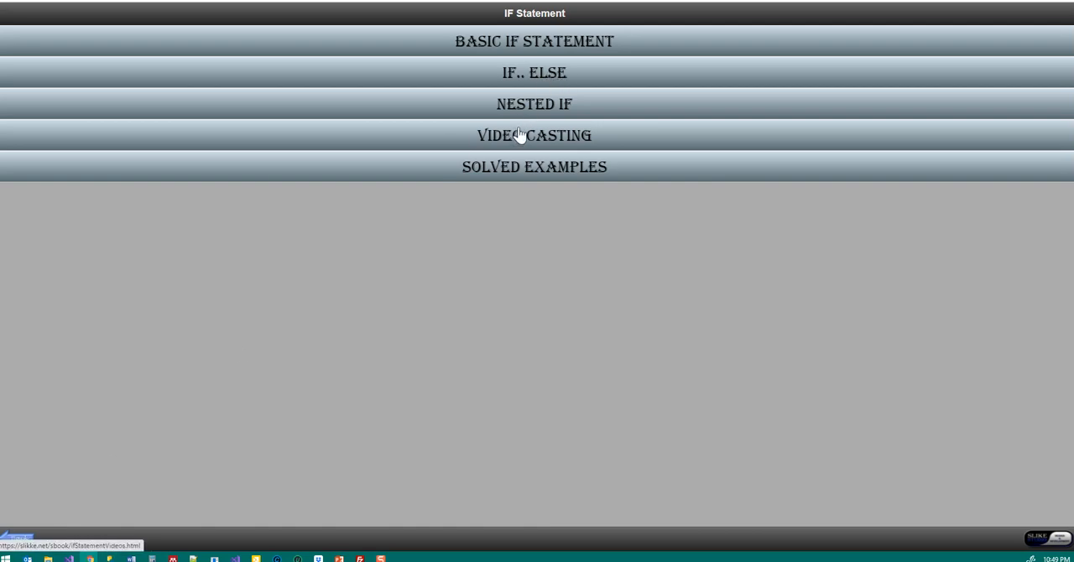
left_click(20, 541)
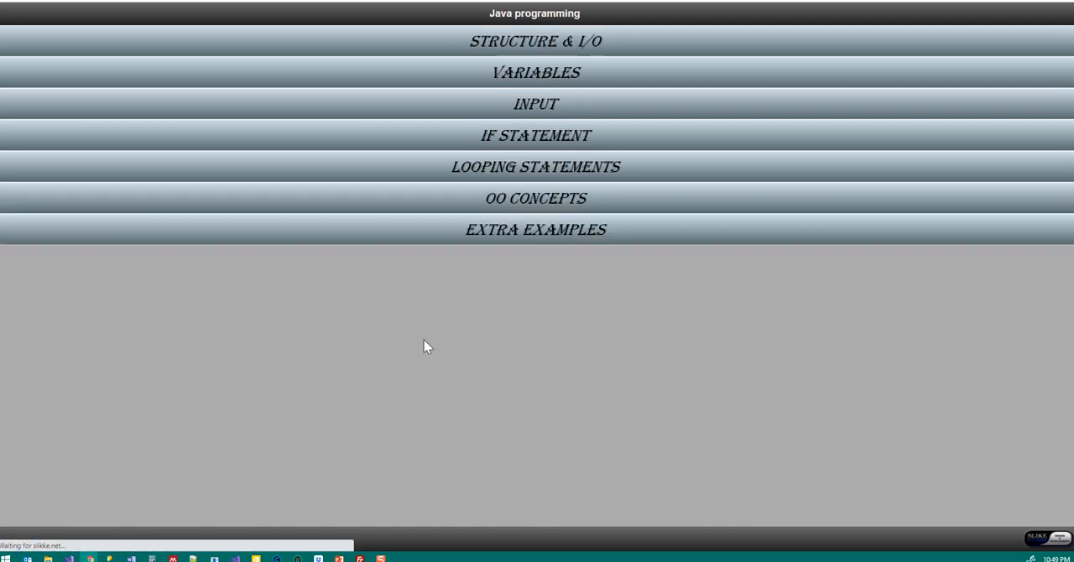
left_click(533, 170)
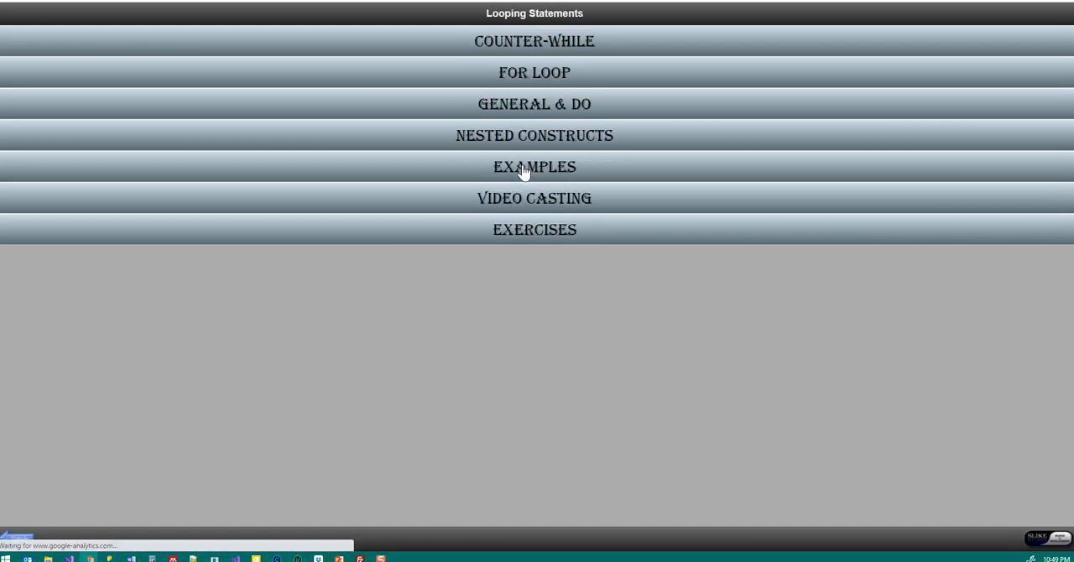
left_click(532, 171)
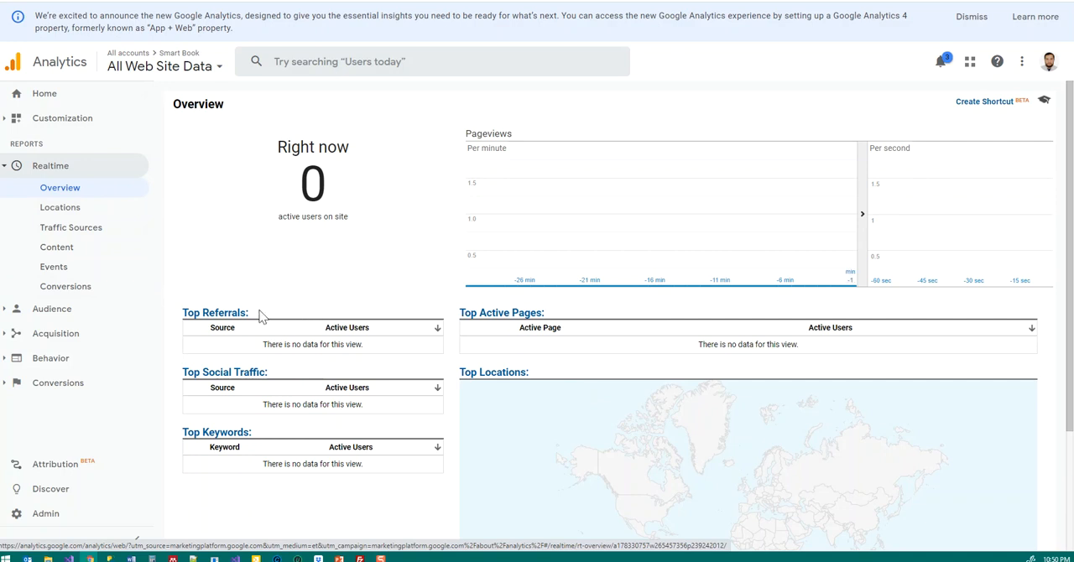
Step: Return to Google Analytics, view the realtime Traffic Sources report and go back to the Realtime Overview
left_click(80, 230)
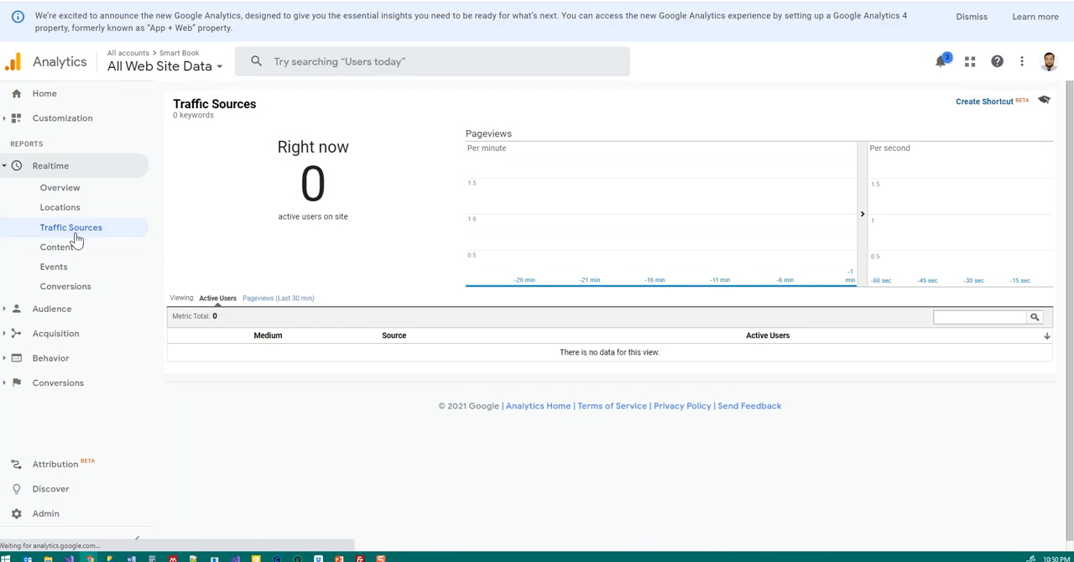
left_click(51, 190)
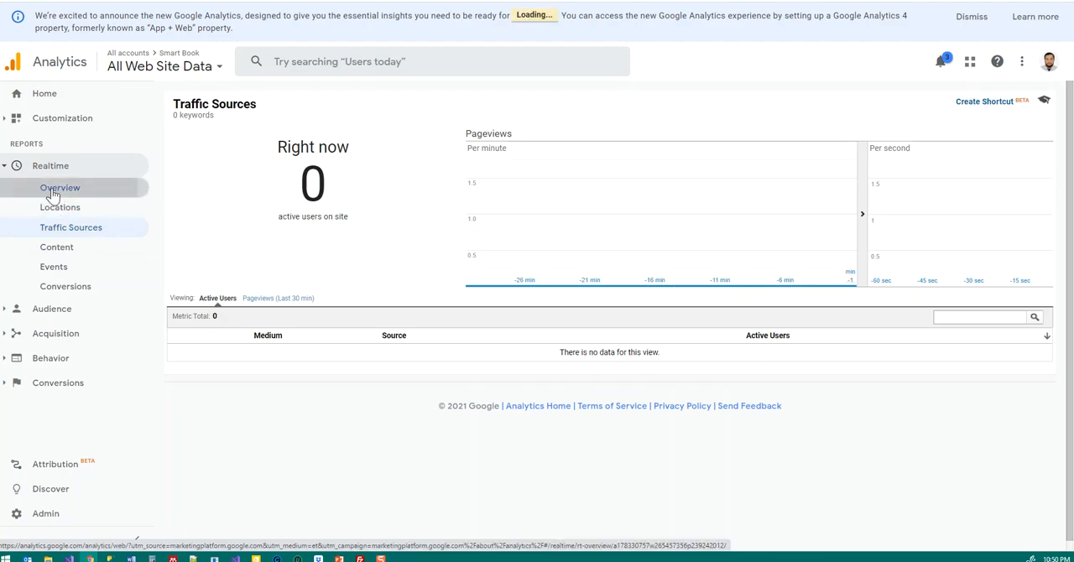
left_click(39, 167)
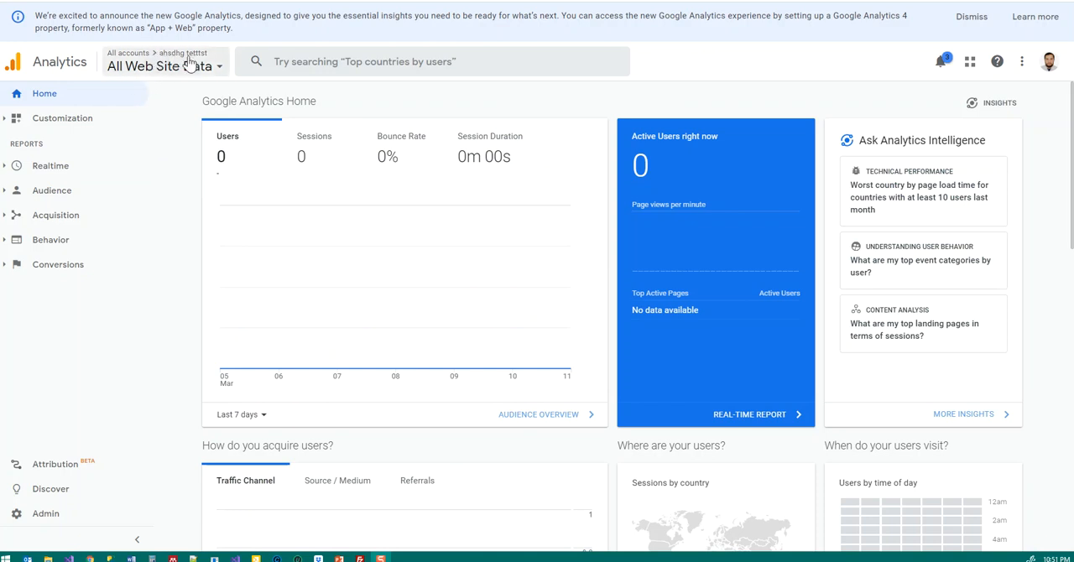
Step: Switch to the All Web Site Data view of the existing Smart Book property
left_click(217, 72)
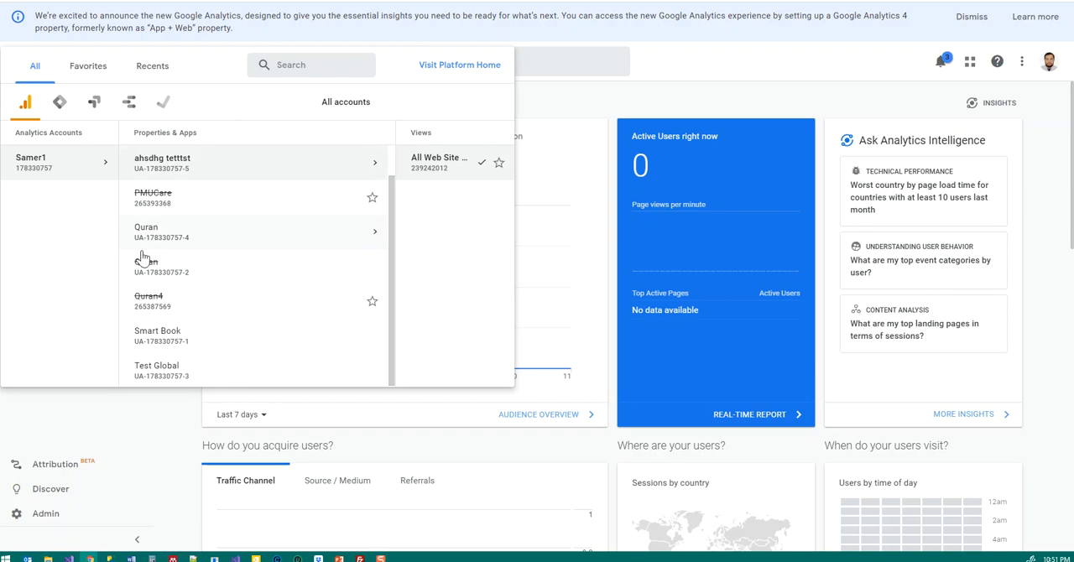
left_click(158, 339)
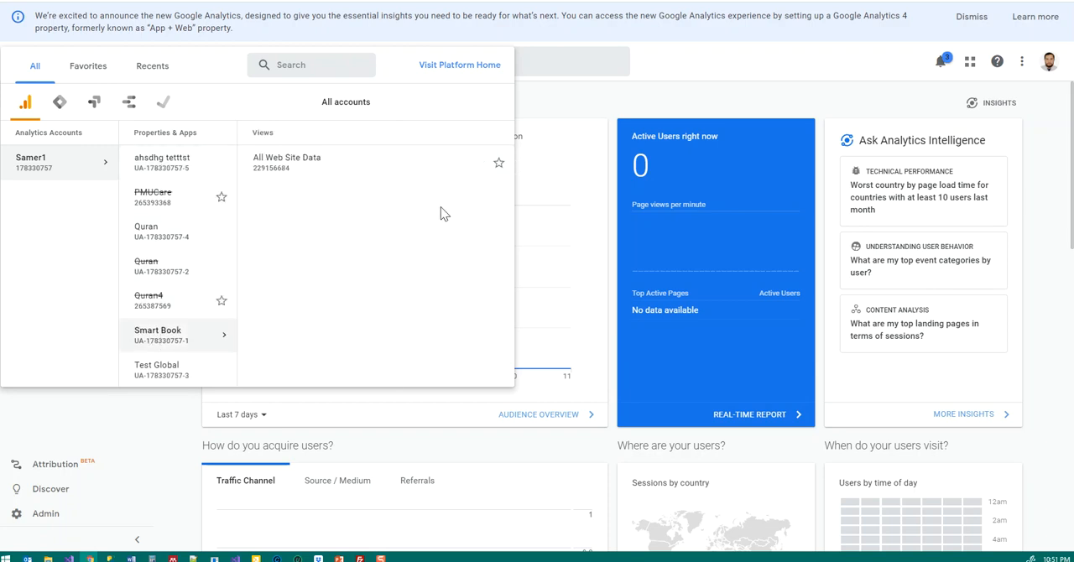
left_click(475, 165)
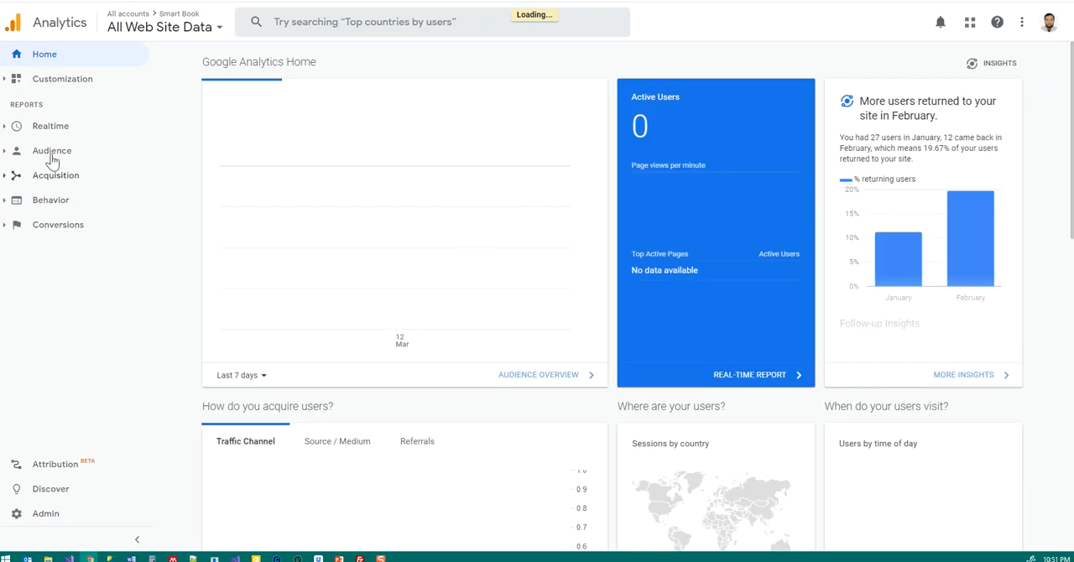
Step: Expand the Realtime reports and examine the Home overview's active users, acquisition, visited pages, locations and devices
left_click(35, 131)
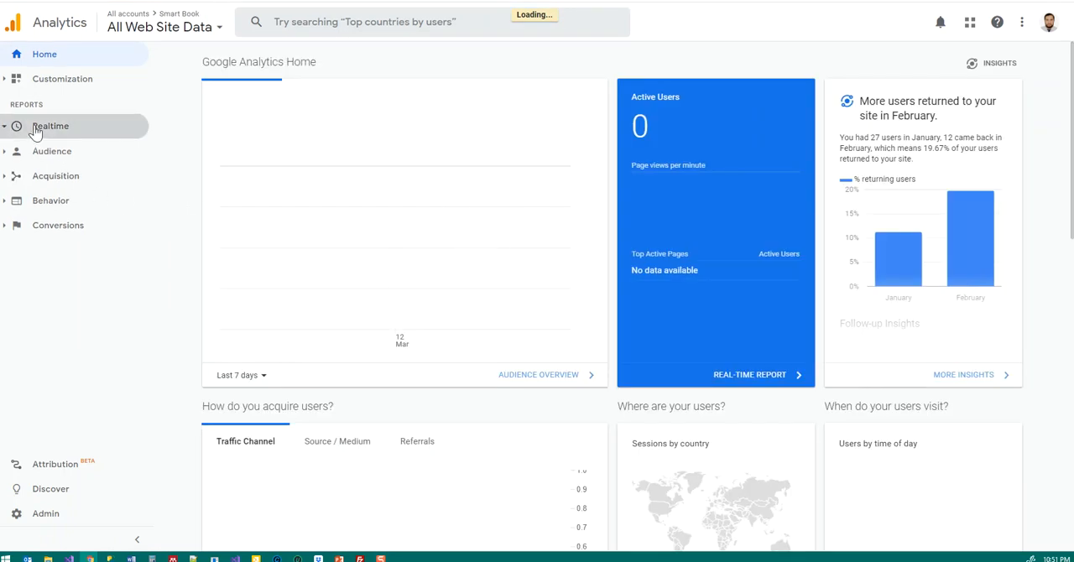
left_click(35, 129)
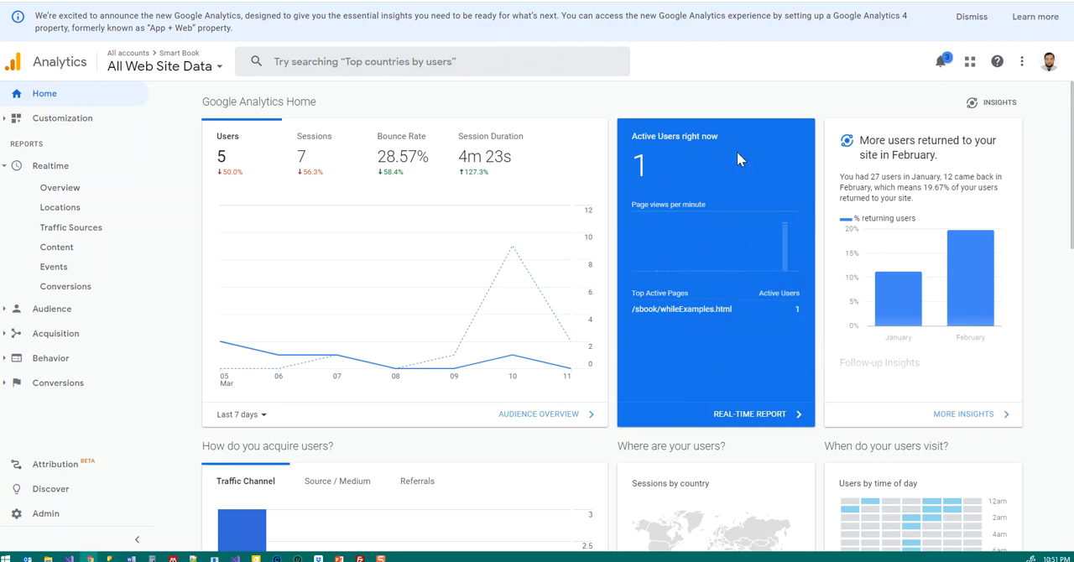
scroll(533, 300, "down", 5)
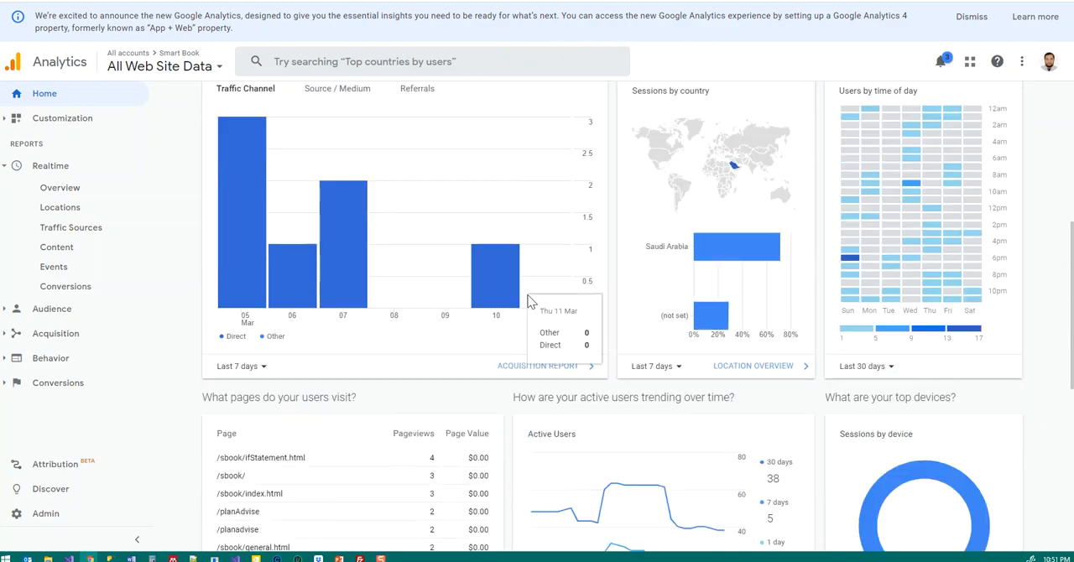
scroll(531, 300, "down", 3)
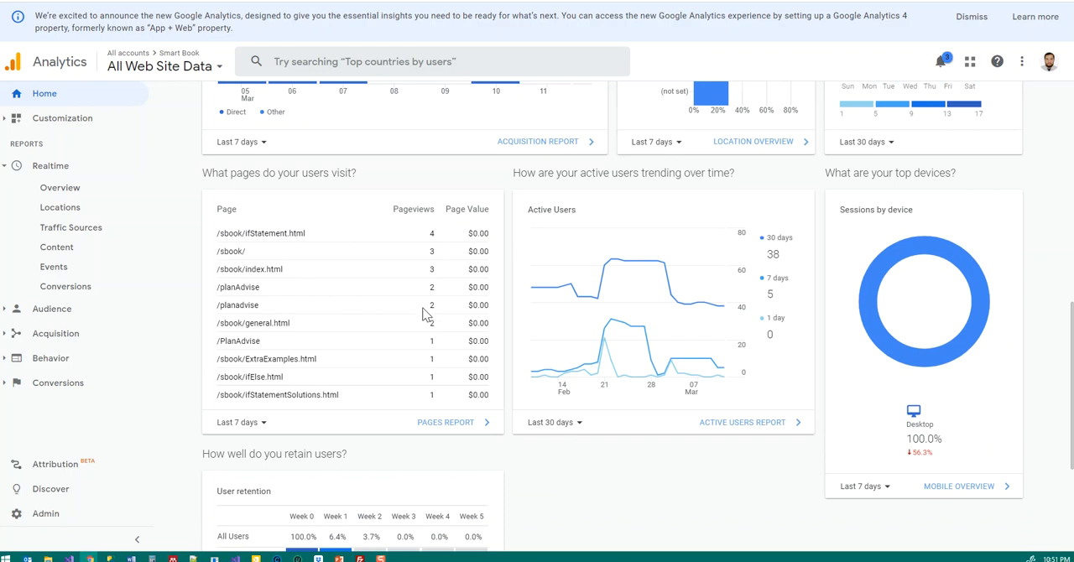
scroll(377, 338, "down", 3)
scroll(395, 307, "up", 6)
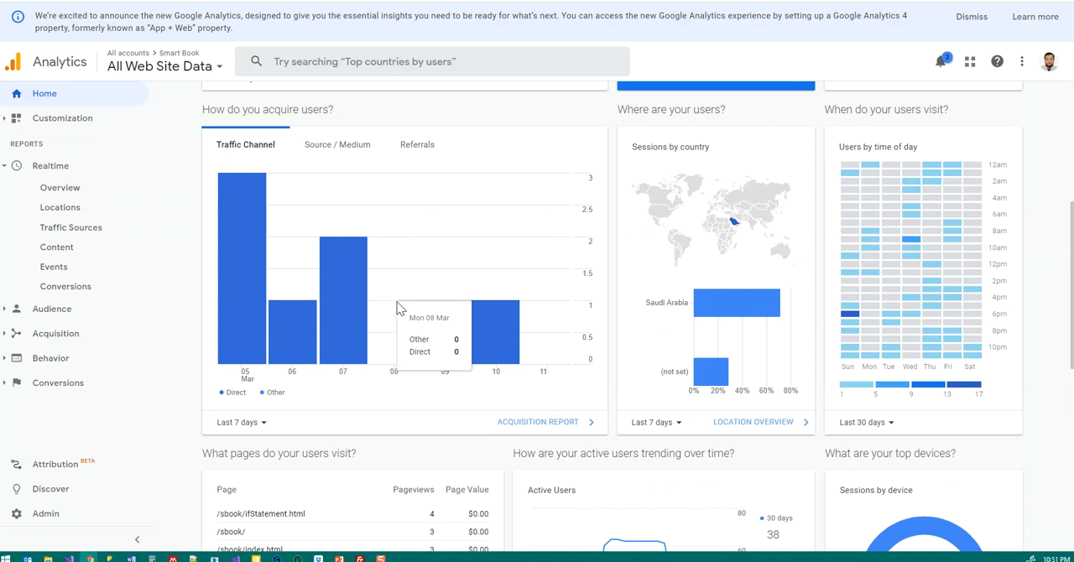
scroll(399, 309, "up", 4)
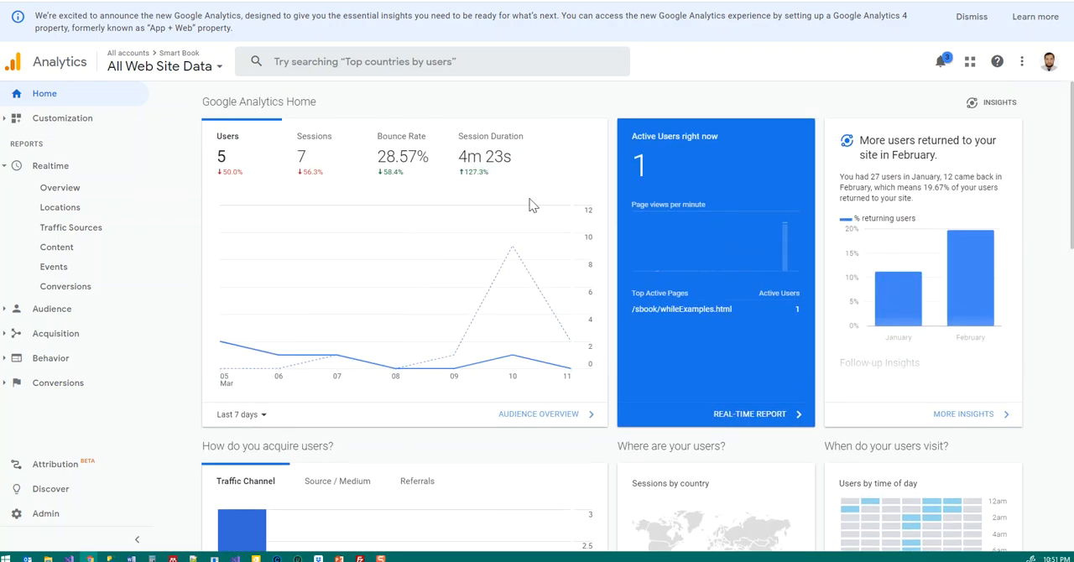
Step: View the Audience Overview report and return to the Realtime Overview report
left_click(6, 313)
left_click(74, 221)
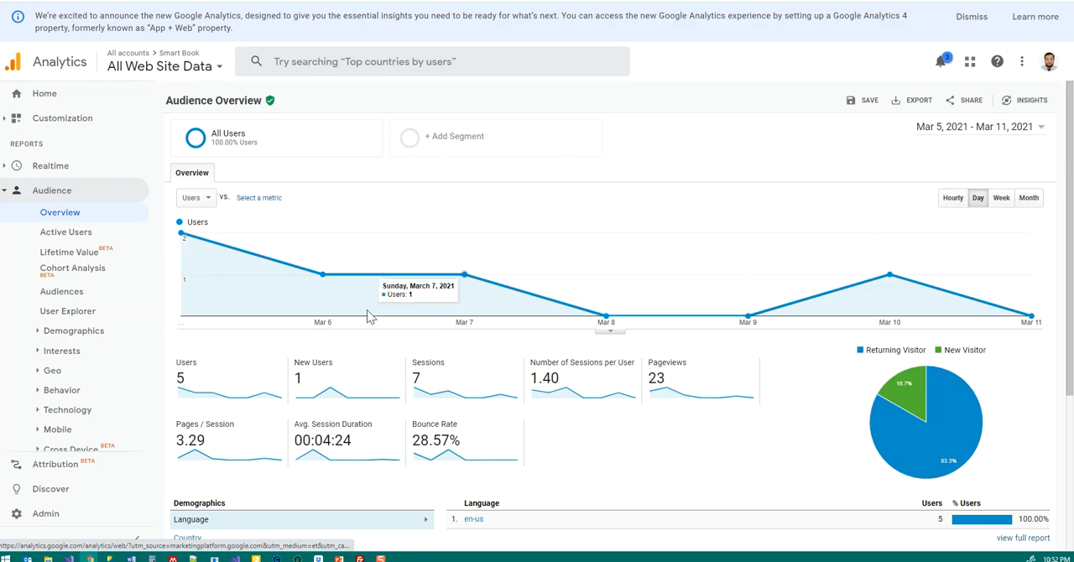
left_click(52, 167)
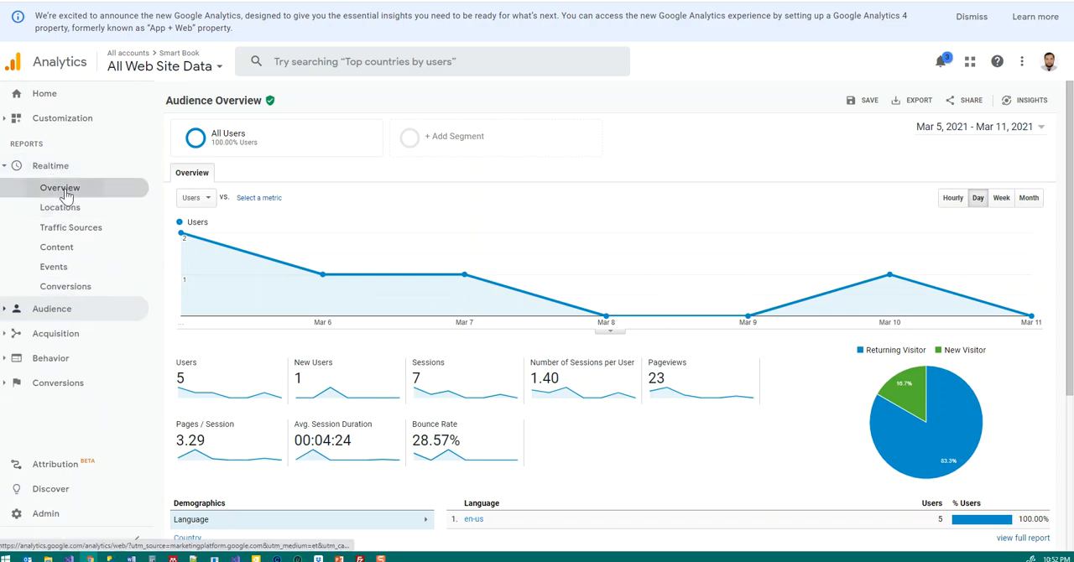
left_click(63, 190)
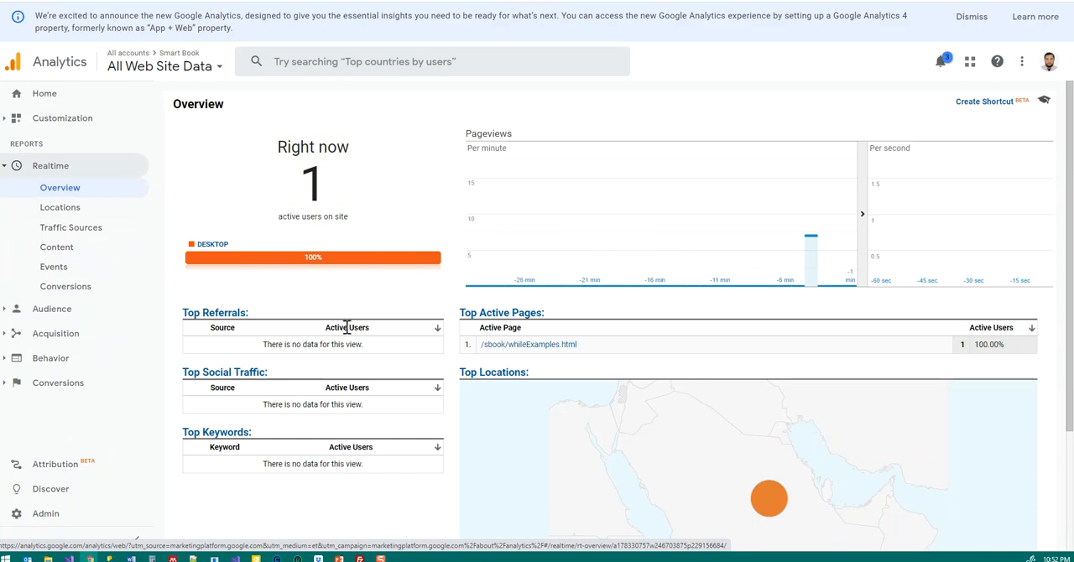
Step: Look through the realtime Locations, Traffic Sources, Content, Events and Conversions reports
left_click(72, 215)
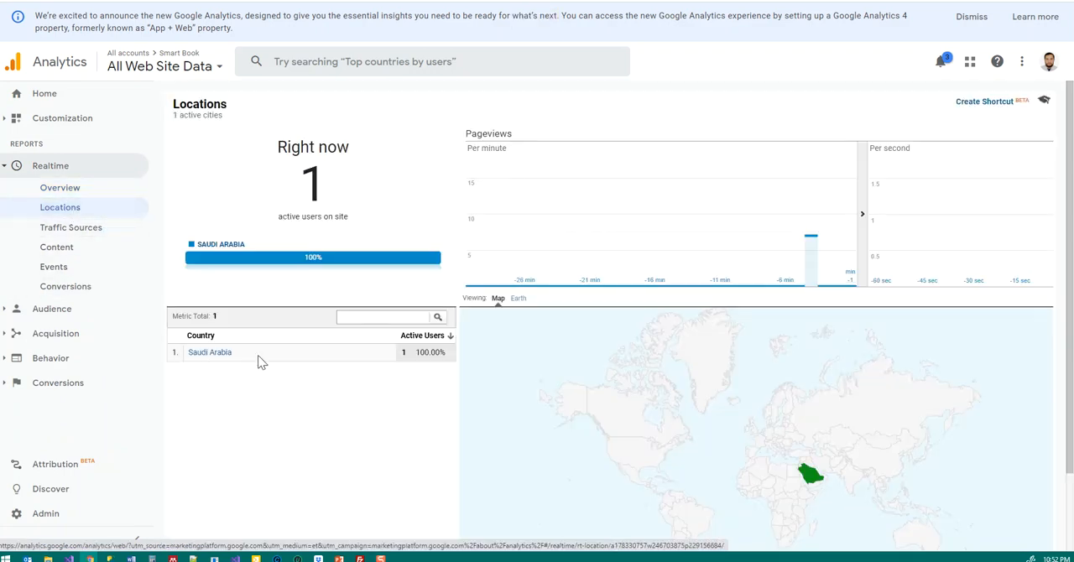
left_click(80, 233)
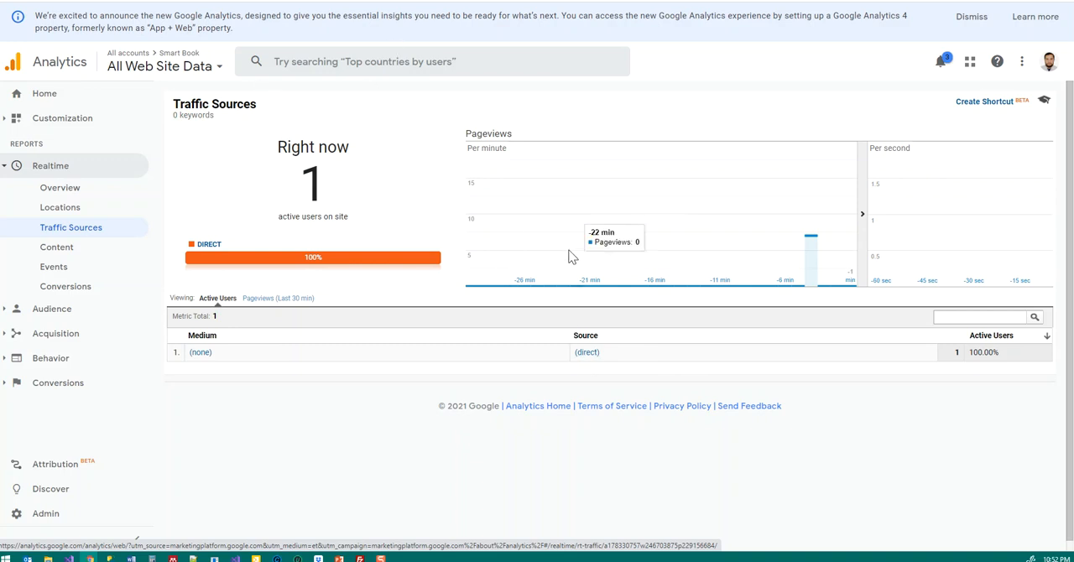
left_click(57, 248)
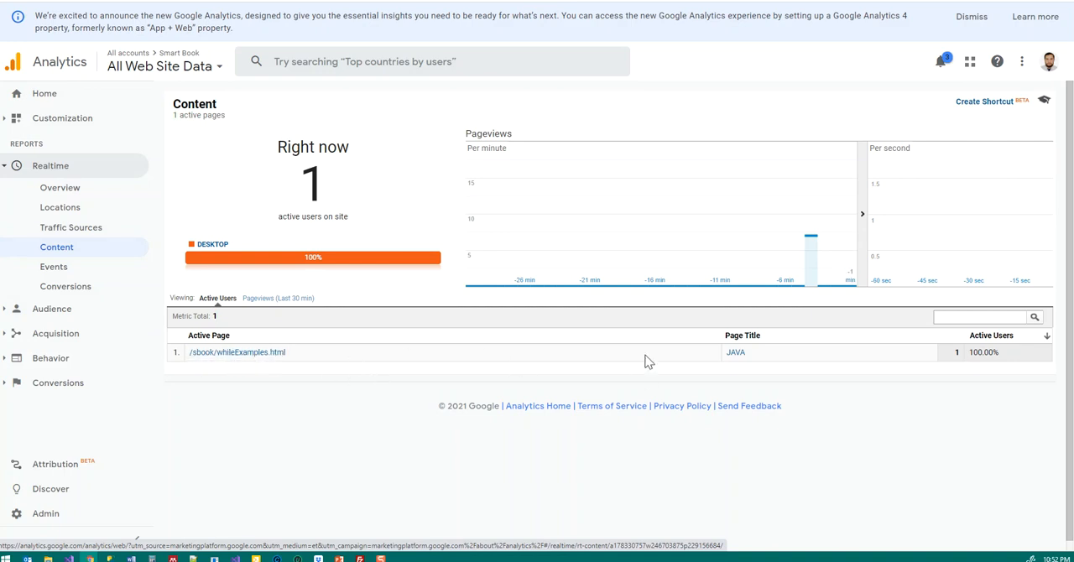
left_click(50, 268)
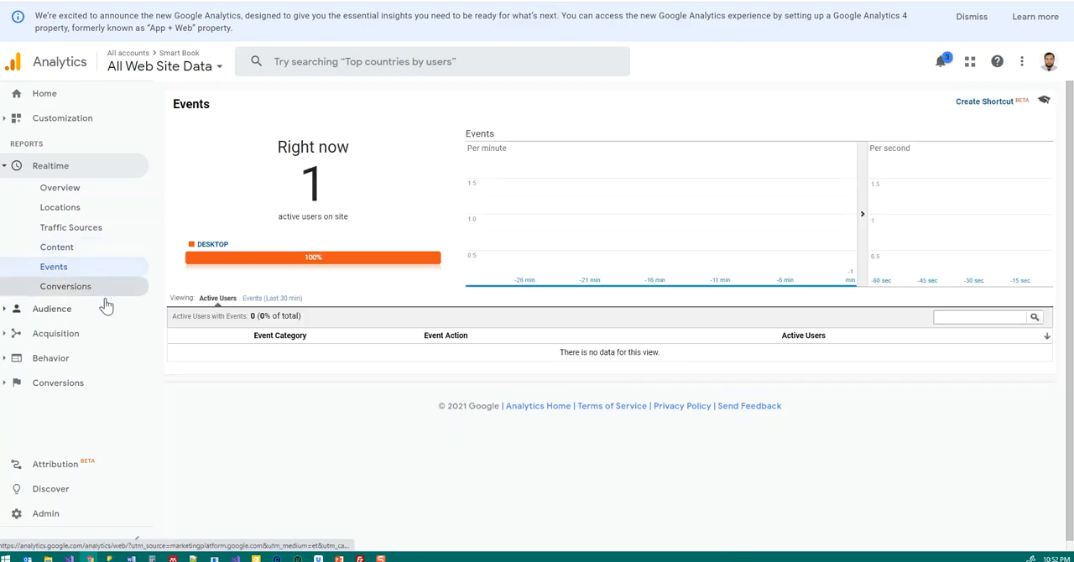
left_click(57, 290)
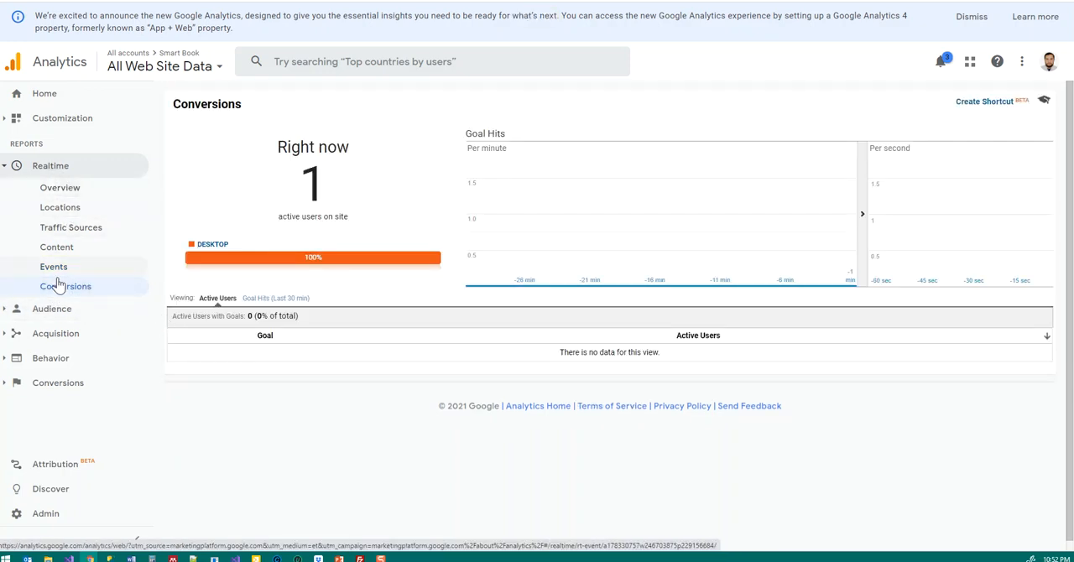
Step: Open the Audience Overview report and set its date range to Feb 1, 2021 - Mar 11, 2021
left_click(7, 311)
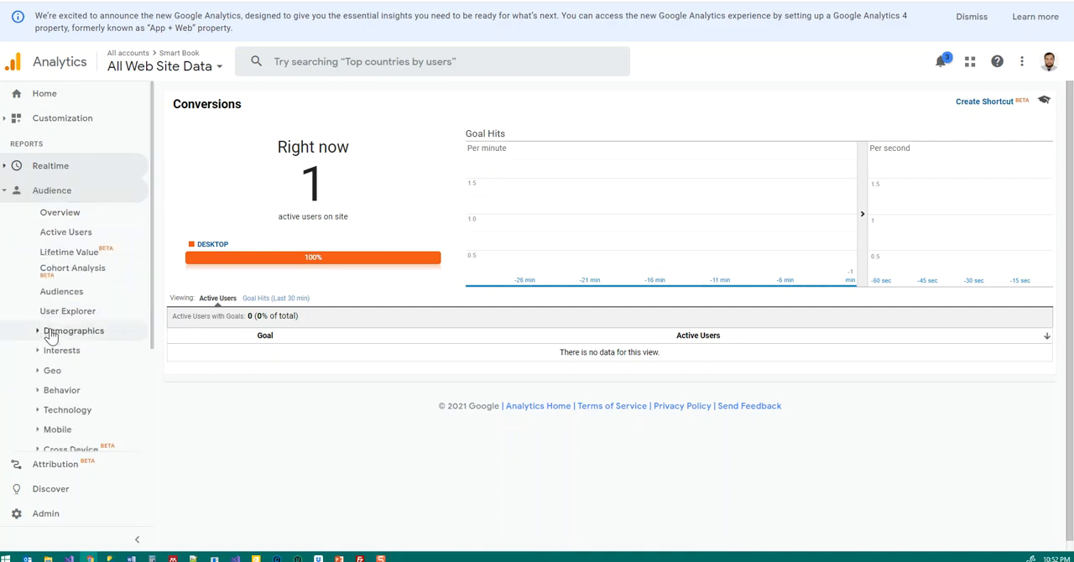
left_click(52, 218)
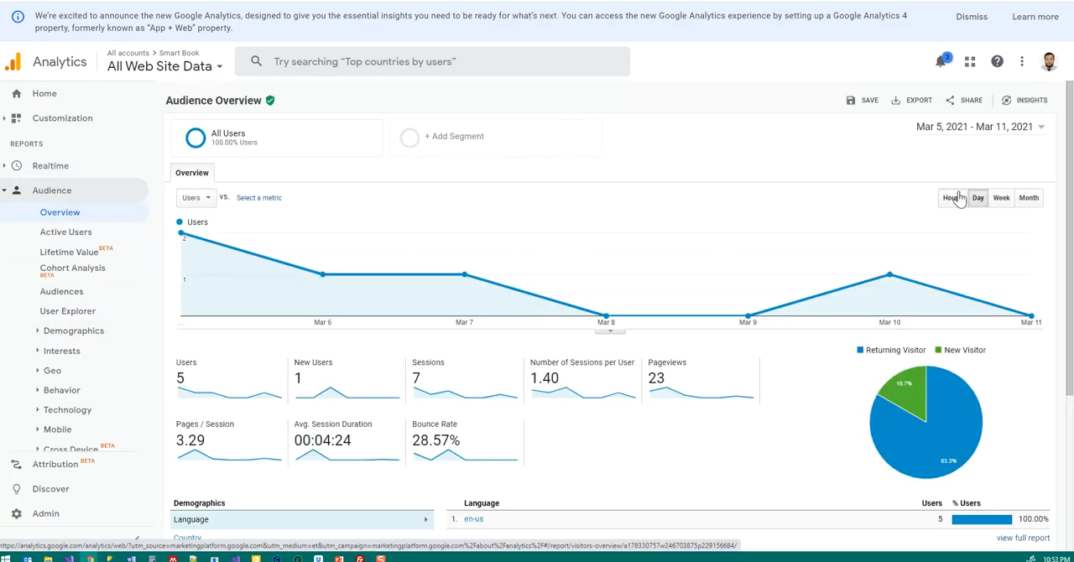
left_click(965, 130)
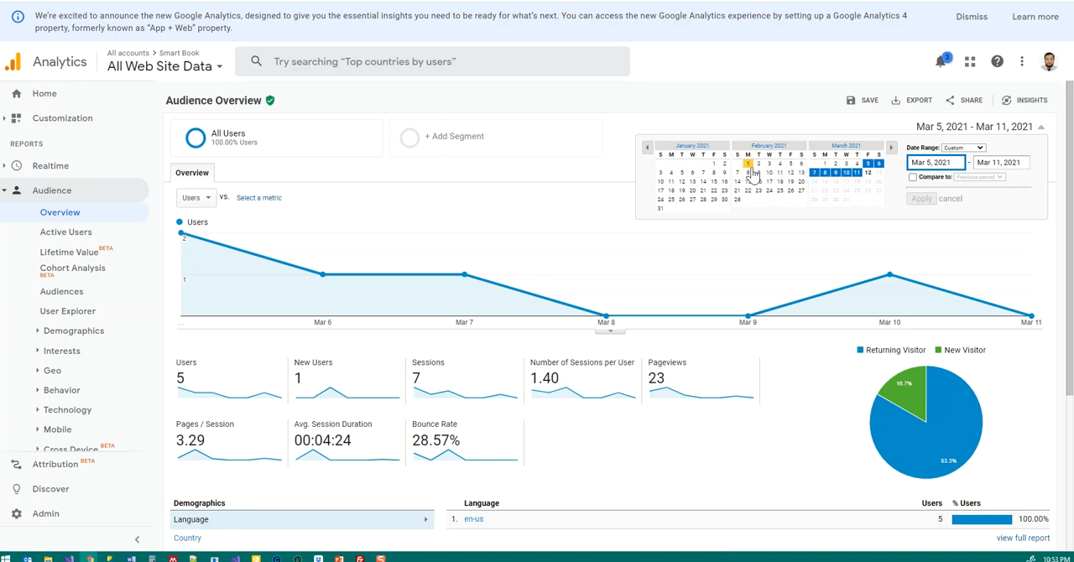
left_click(748, 164)
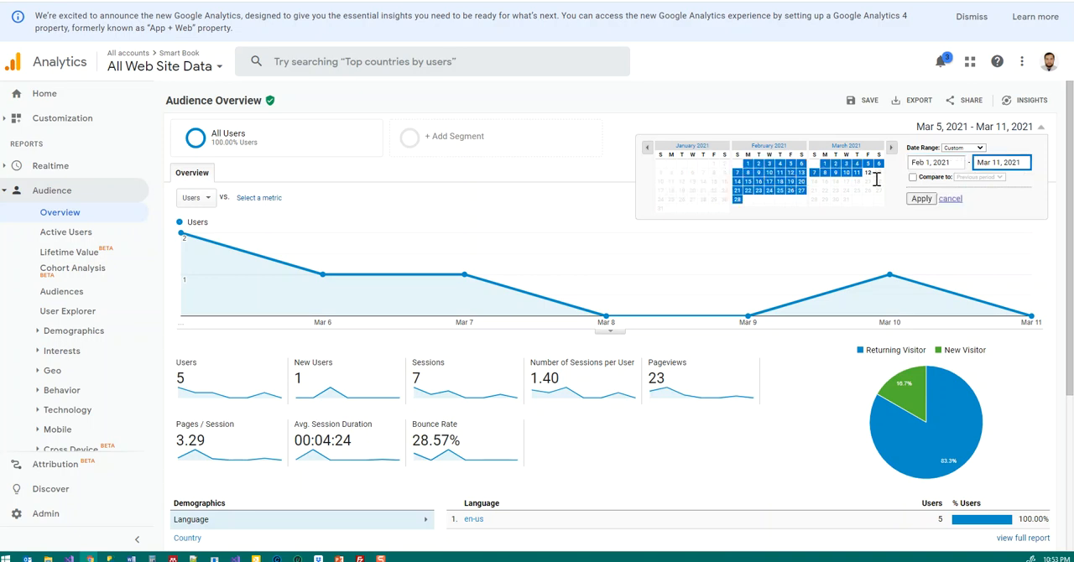
left_click(921, 199)
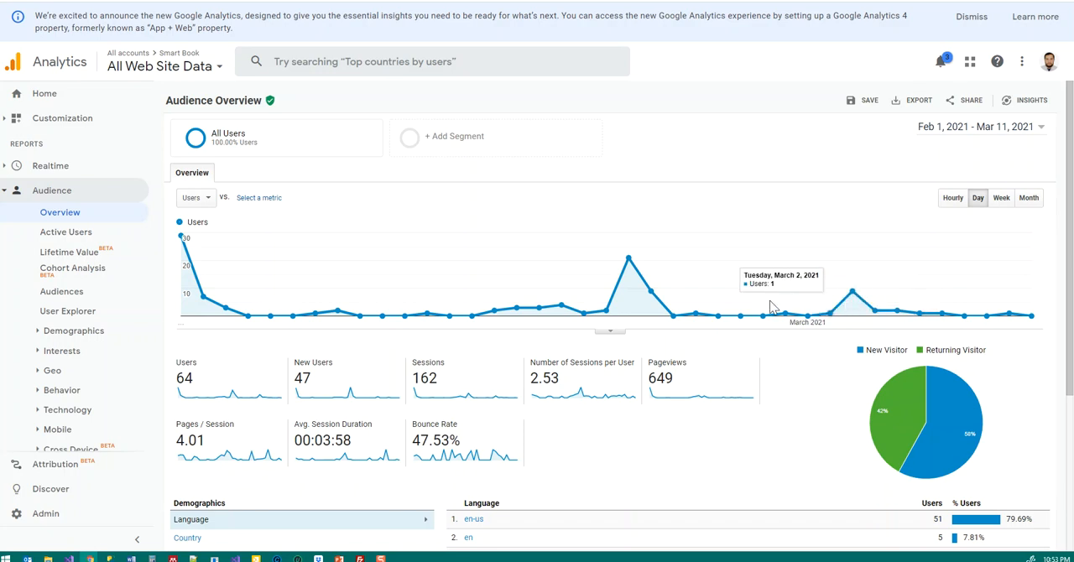
Step: Examine the Audience Overview's users chart and metrics, and its breakdowns by language, country, browser, operating system and service provider
mouse_move(181, 239)
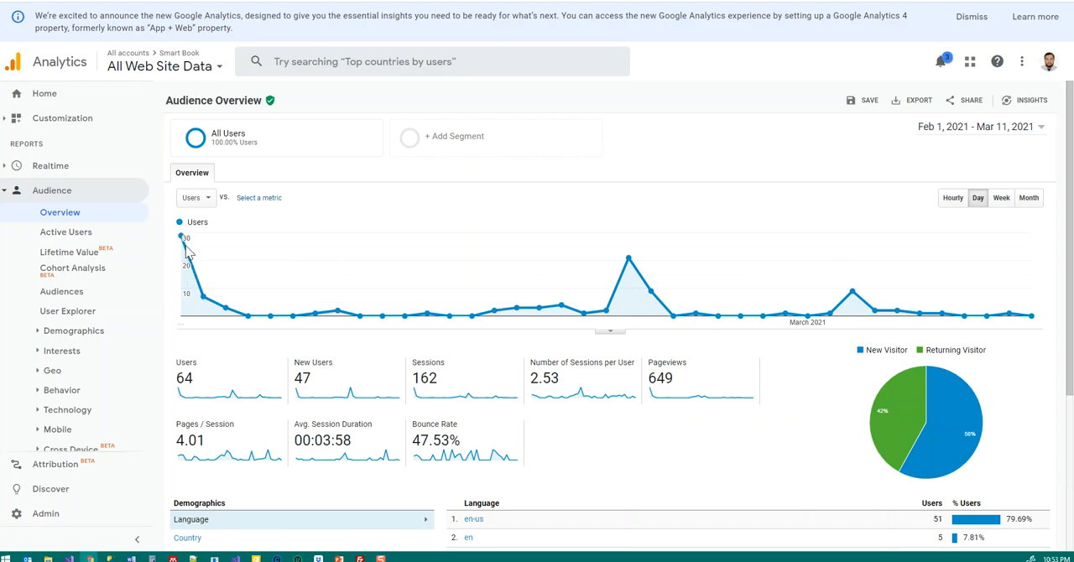
mouse_move(225, 302)
scroll(411, 428, "down", 2)
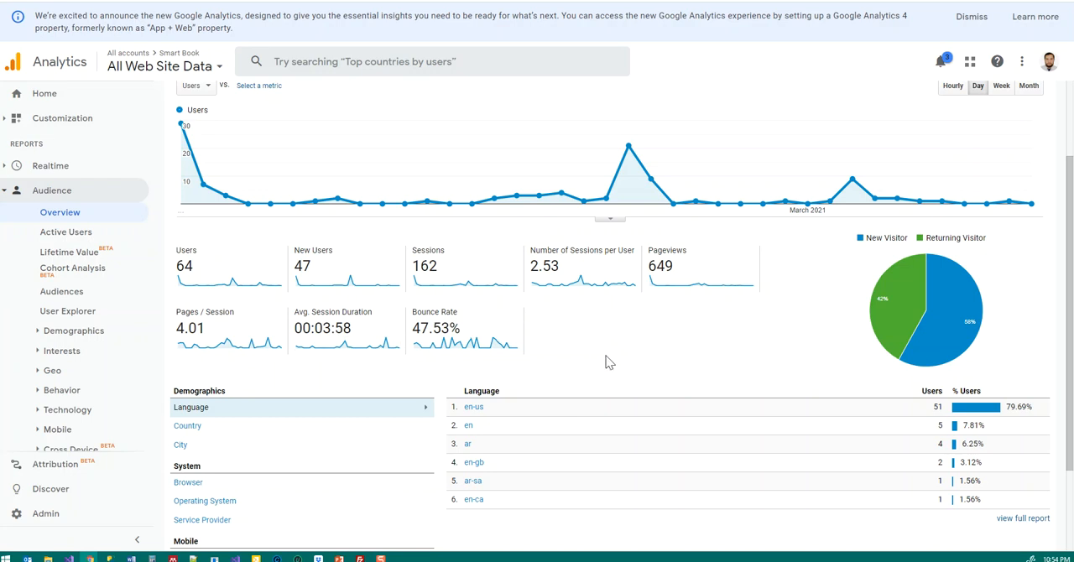
scroll(596, 365, "down", 3)
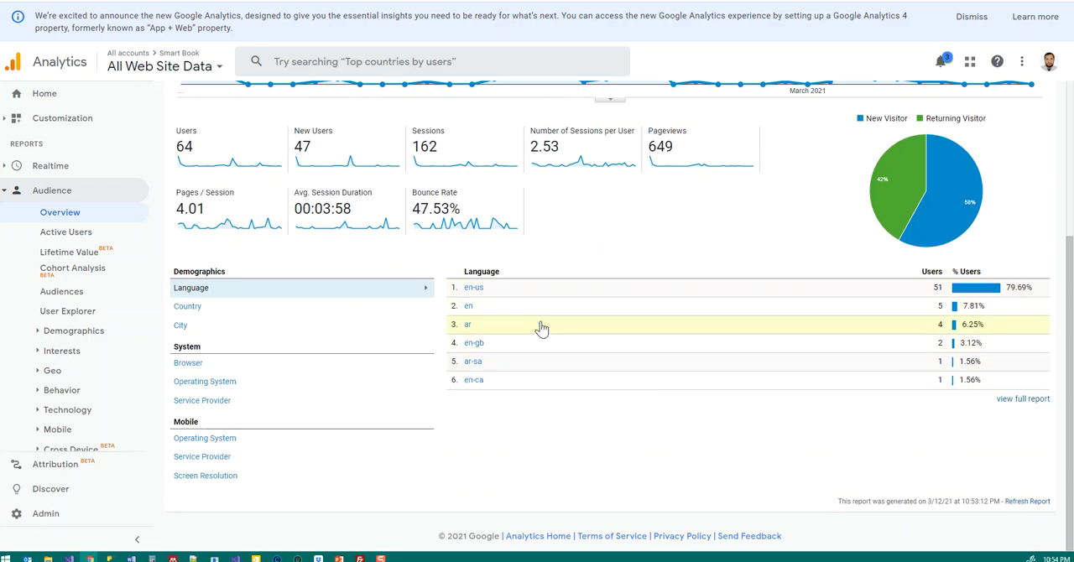
left_click(188, 308)
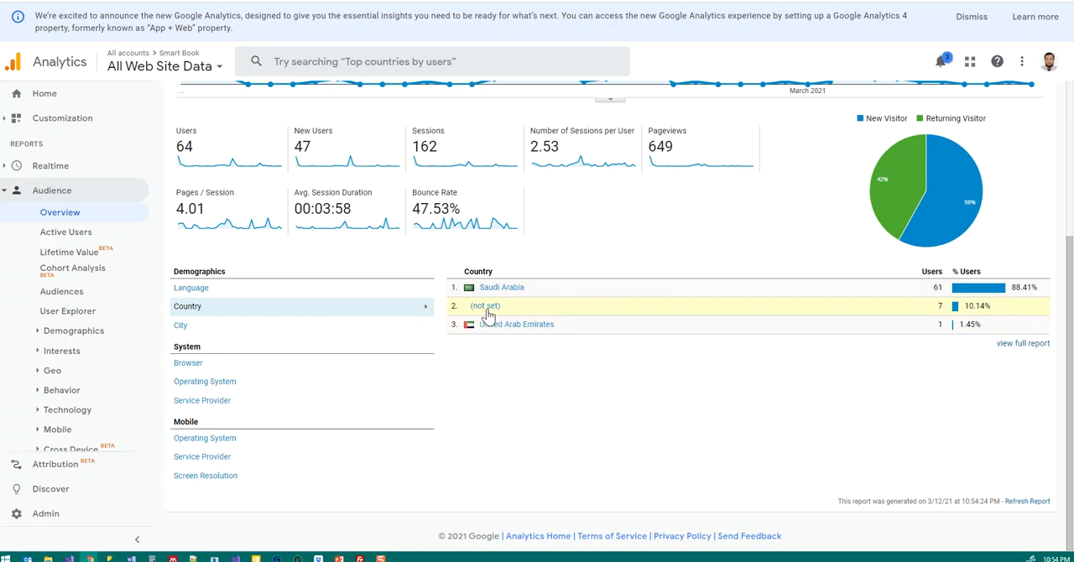
left_click(192, 363)
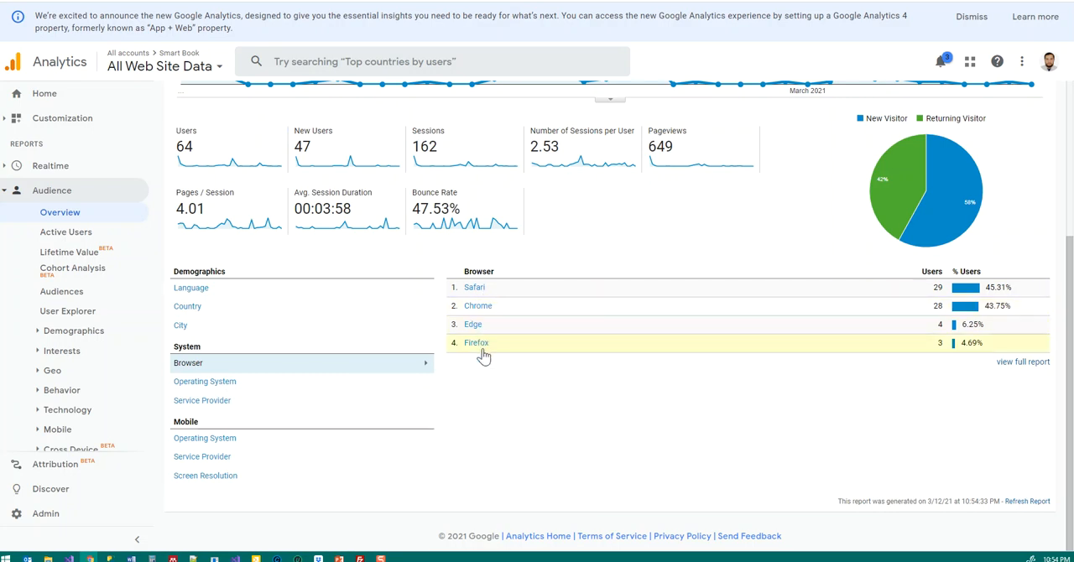
left_click(217, 383)
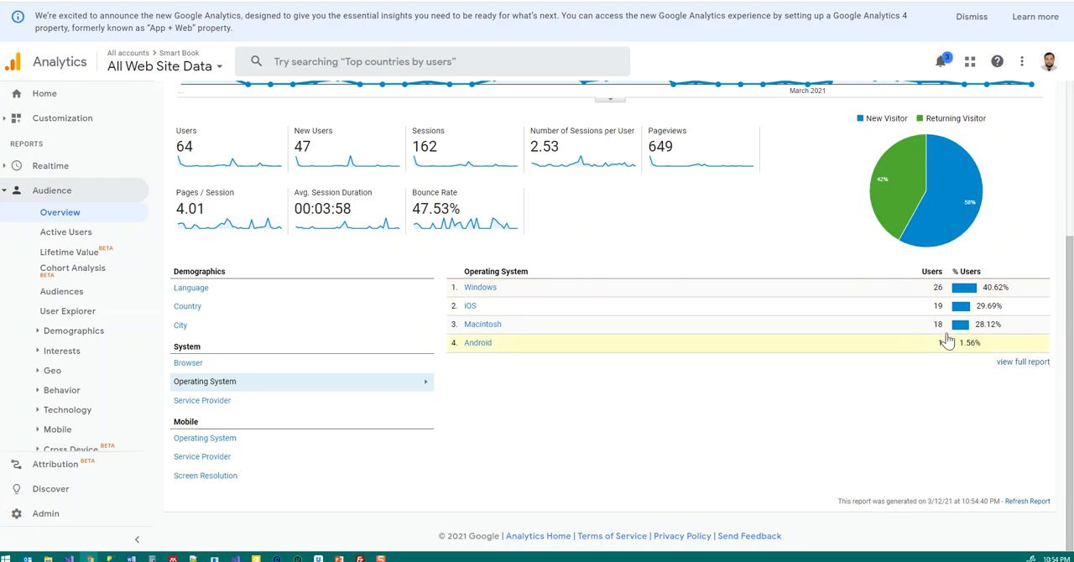
left_click(211, 404)
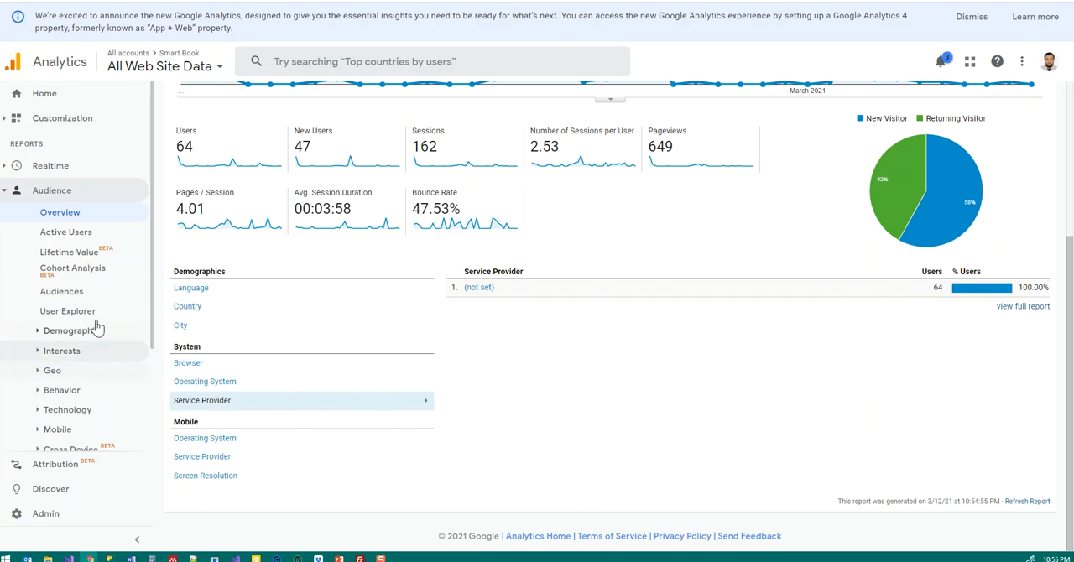
Step: View the Active Users report, then return to the Audience Overview and look it over along with the other Audience reports
left_click(59, 234)
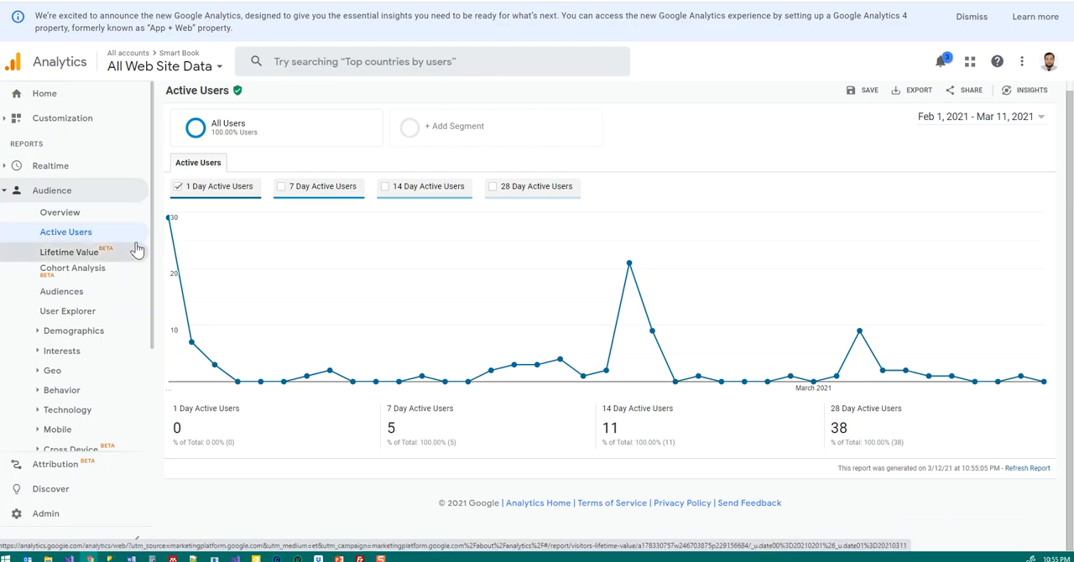
left_click(60, 219)
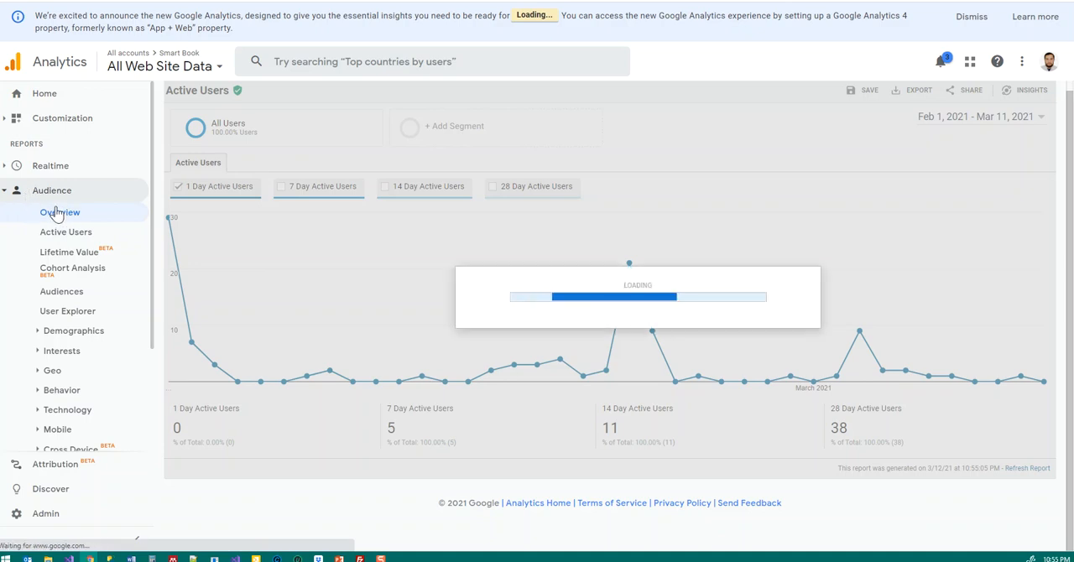
scroll(64, 339, "down", 3)
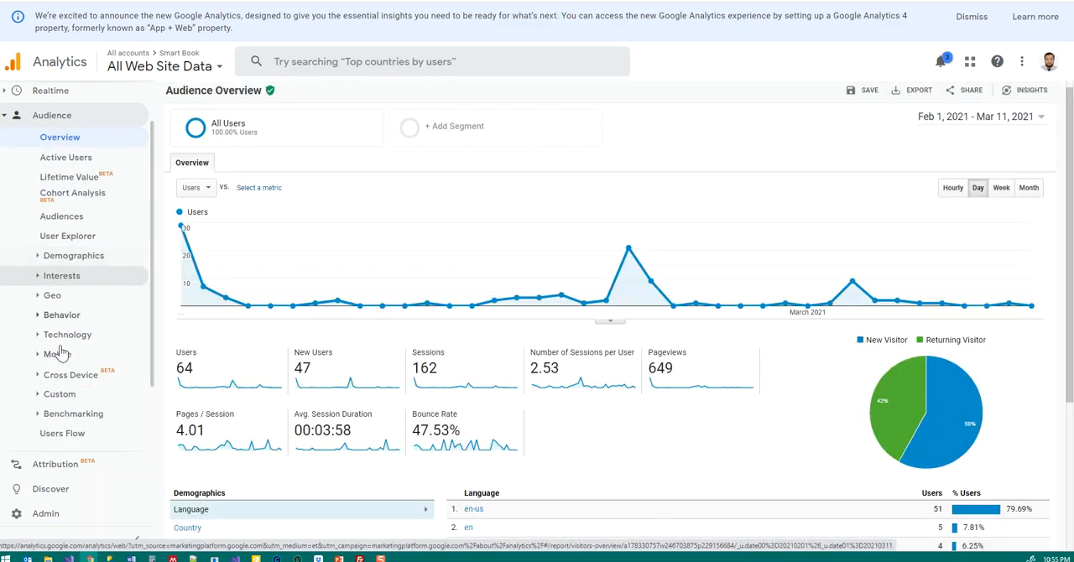
scroll(65, 345, "up", 3)
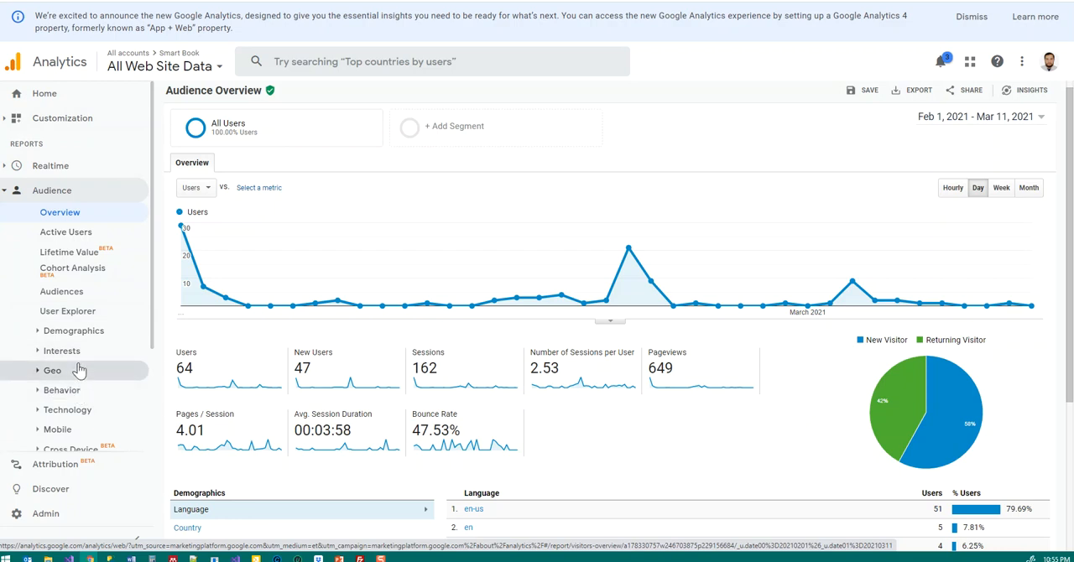
scroll(410, 434, "down", 2)
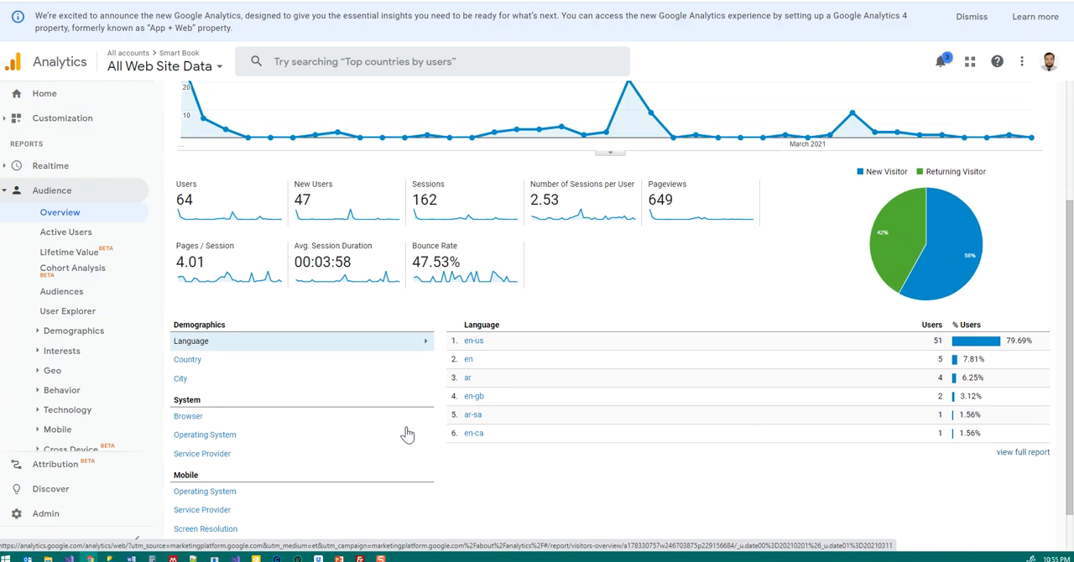
scroll(406, 428, "up", 2)
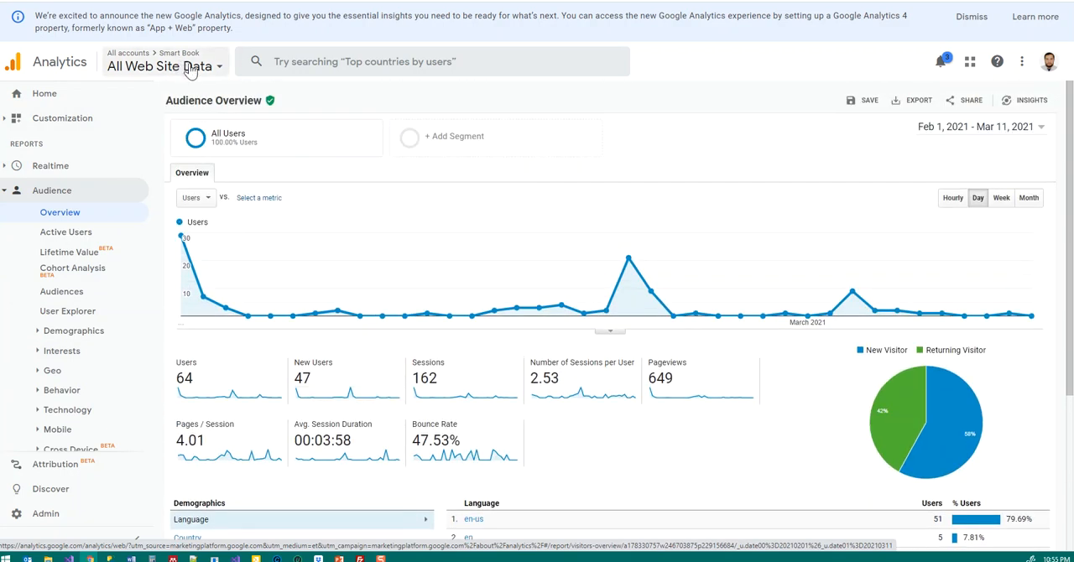
Step: Switch to the All Web Site Data view of the active Quran property and look over its Audience Overview
left_click(211, 73)
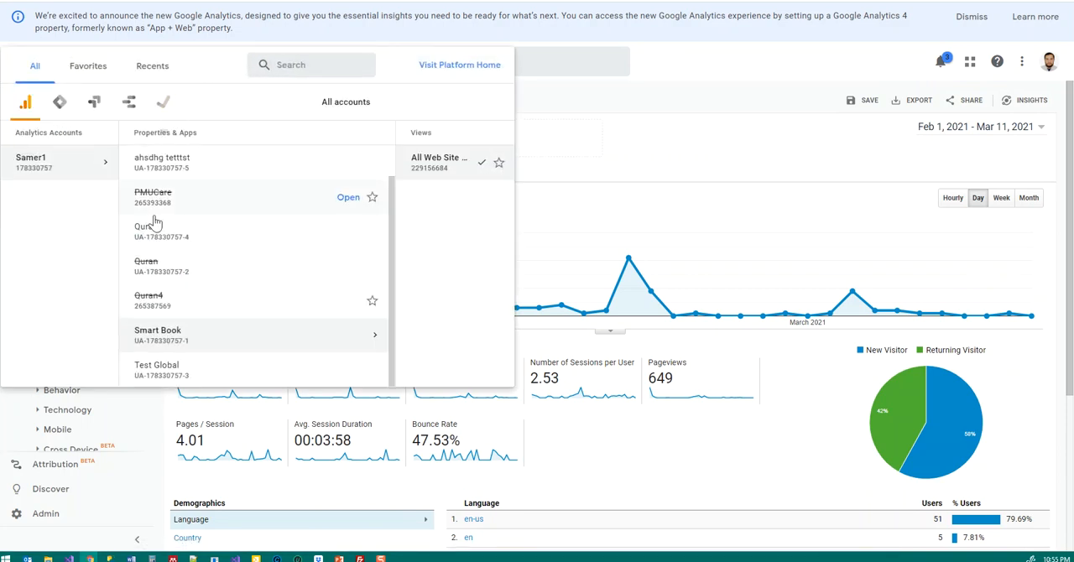
left_click(148, 237)
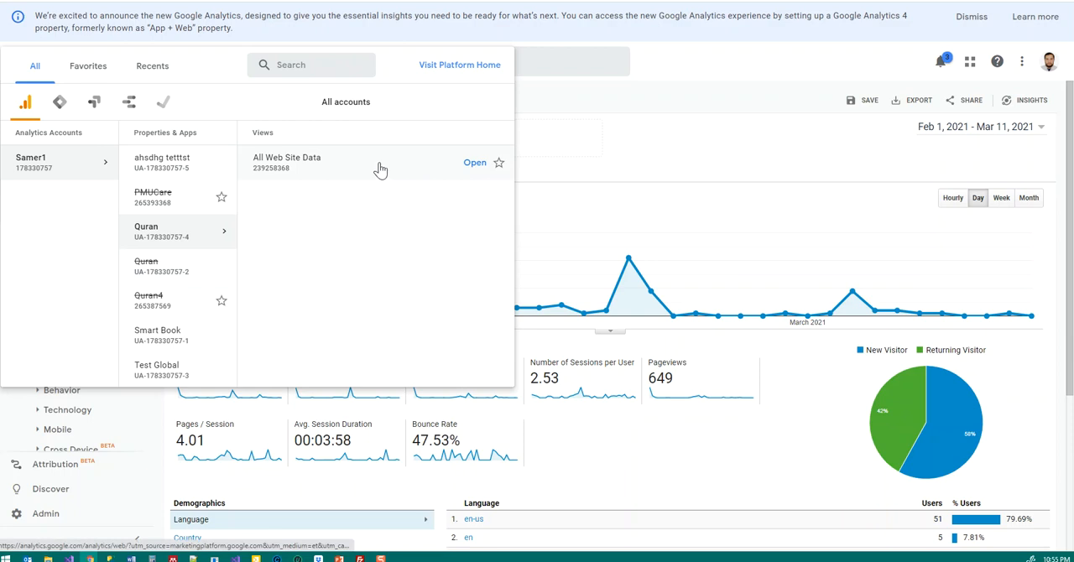
left_click(474, 165)
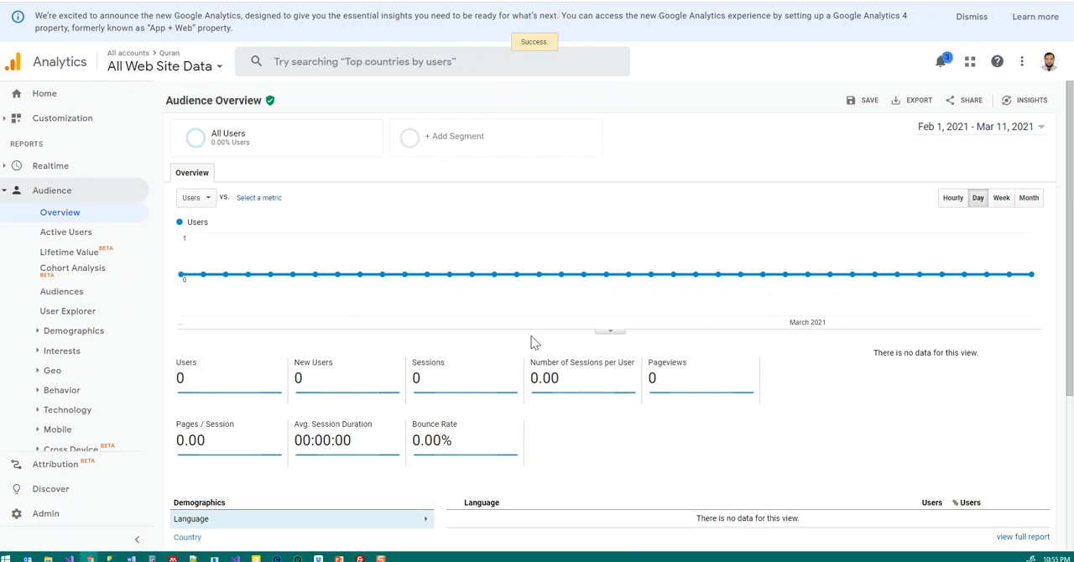
scroll(520, 393, "down", 3)
scroll(518, 389, "up", 3)
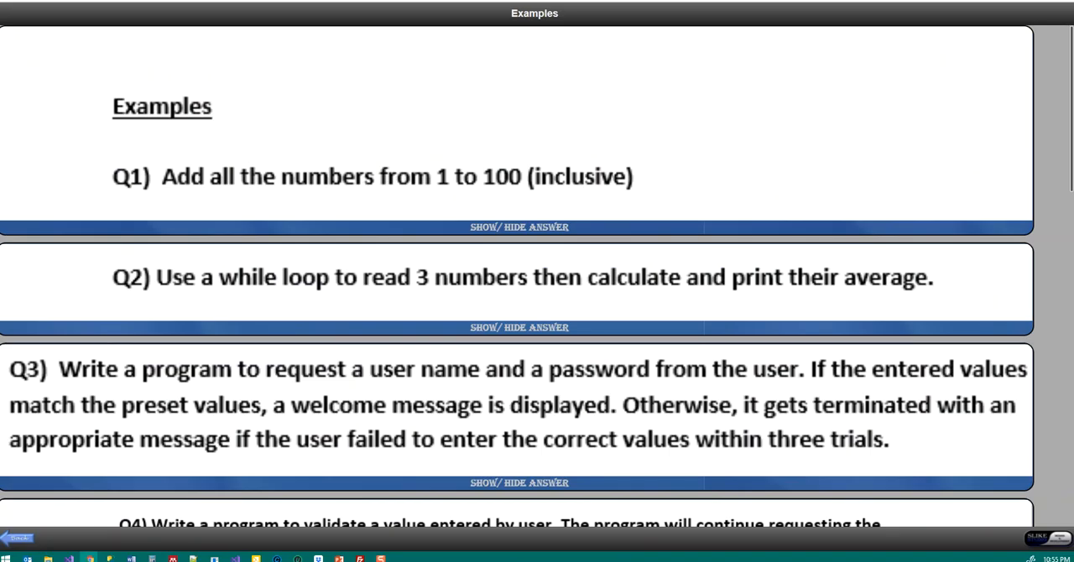
Step: Switch to the browser page with the Examples questions and load slikke.net/quran there
type("slikke.")
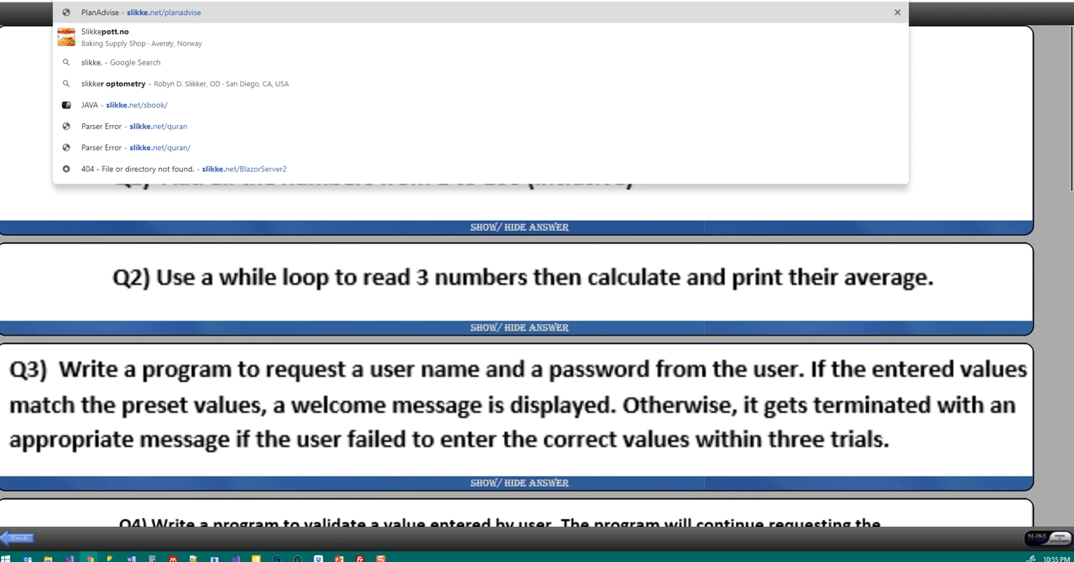
type("net")
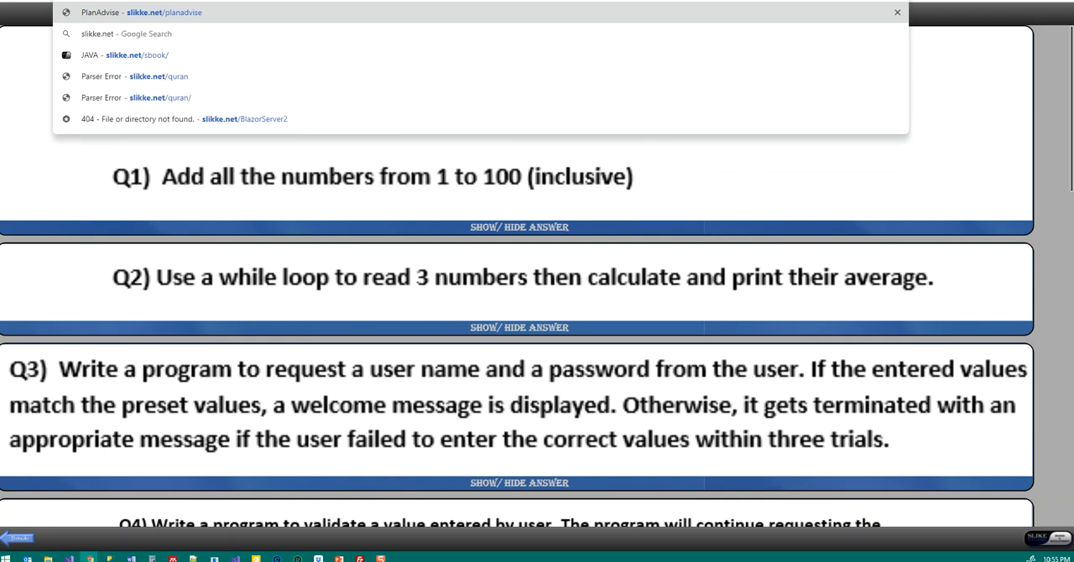
type("/quran")
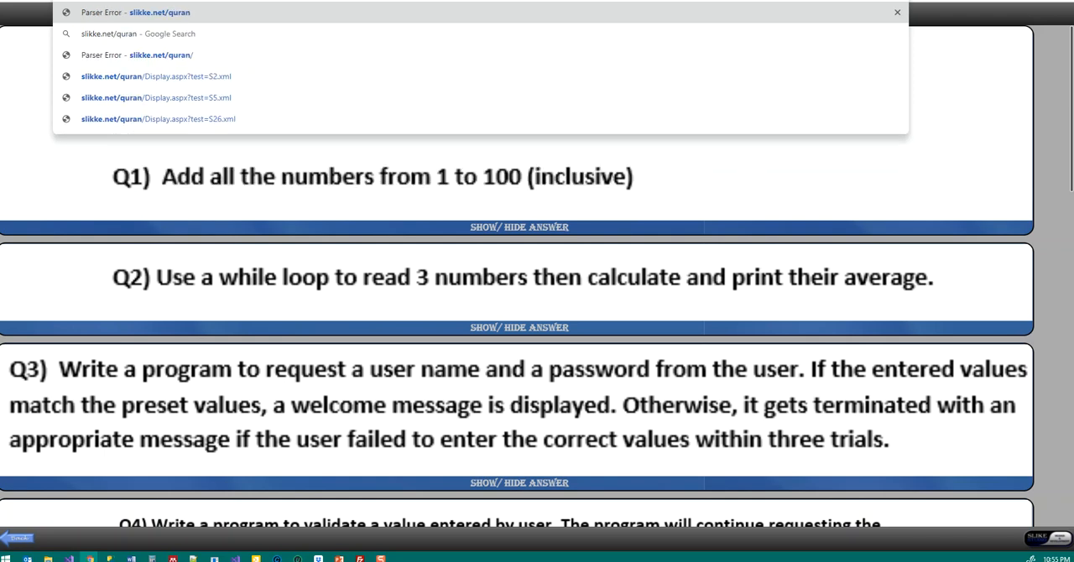
key("Return")
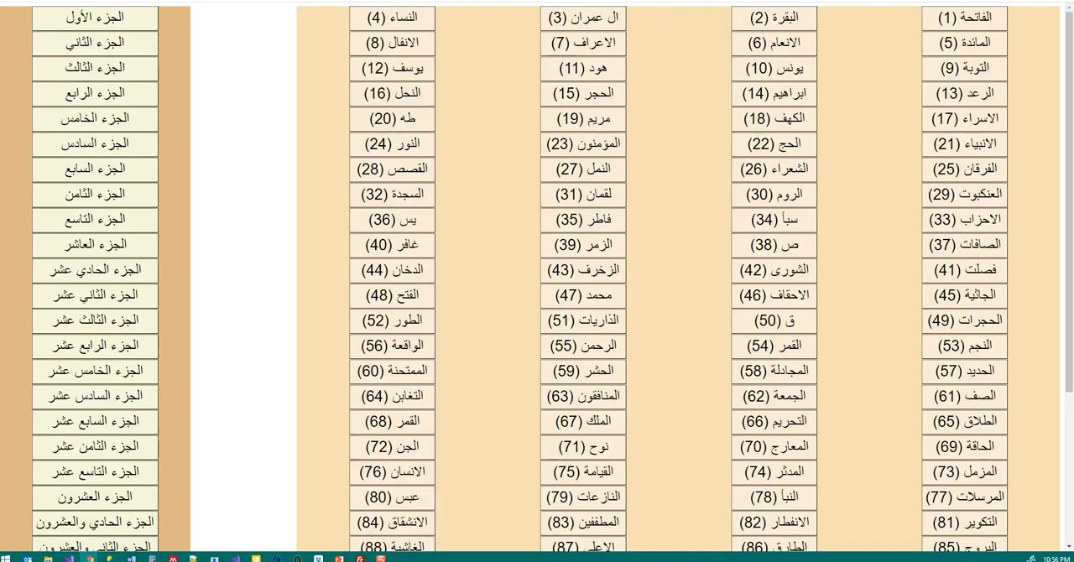
Step: Visit chapter 2 (البقرة) of the Quran site, go back to the index and open chapter 40 (غافر)
left_click(776, 30)
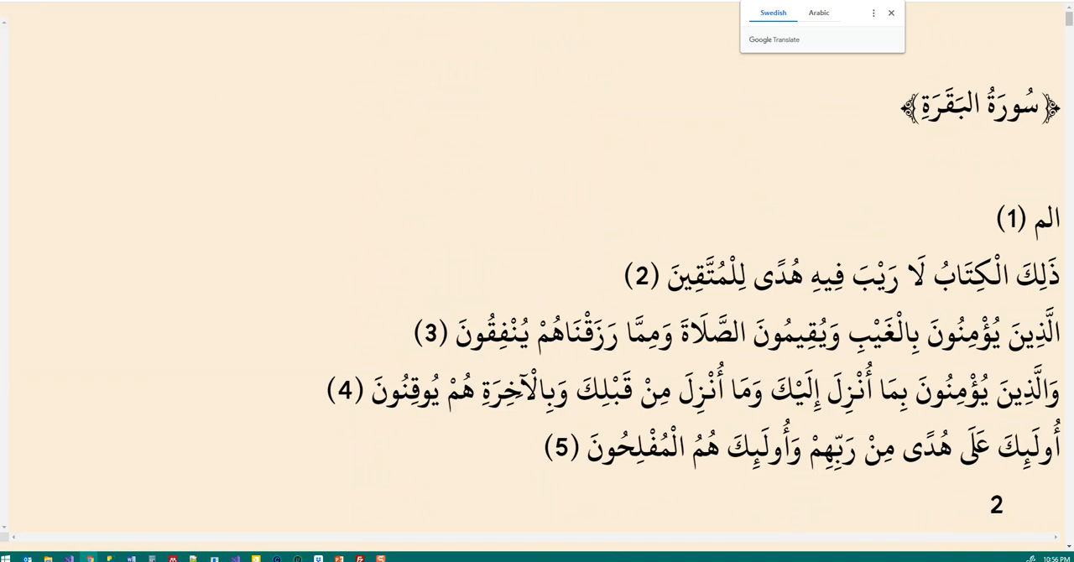
key("alt+Left")
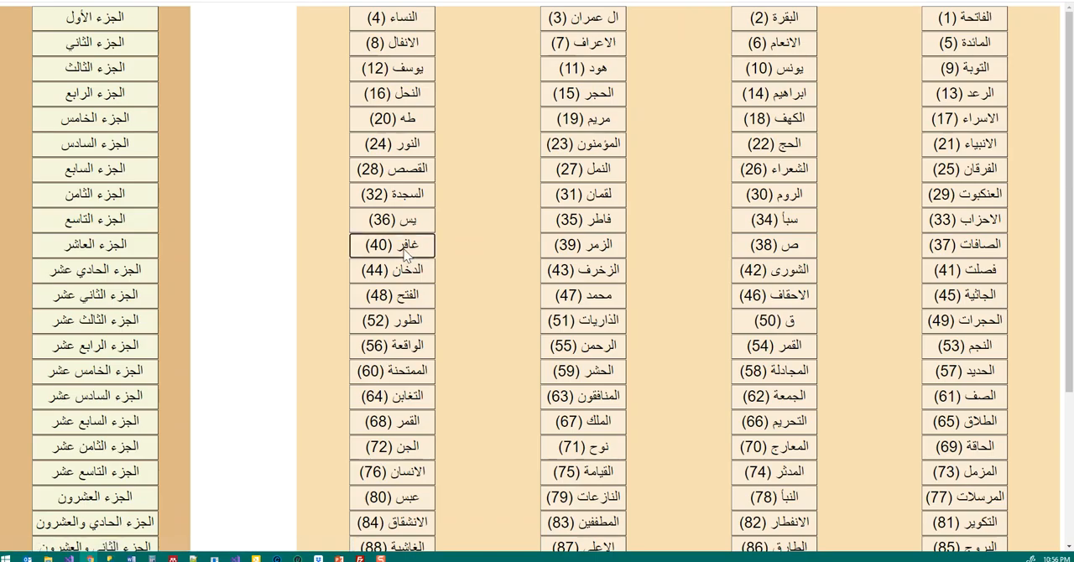
left_click(405, 252)
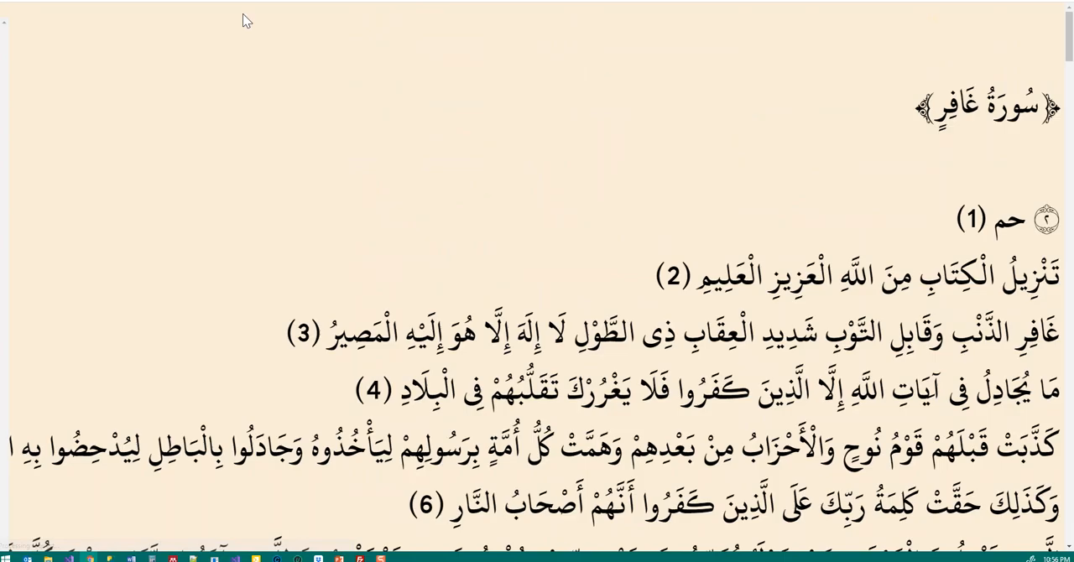
Step: Return to Google Analytics and examine the Quran property's Realtime Overview, including active users, top active pages and locations
left_click(202, 1)
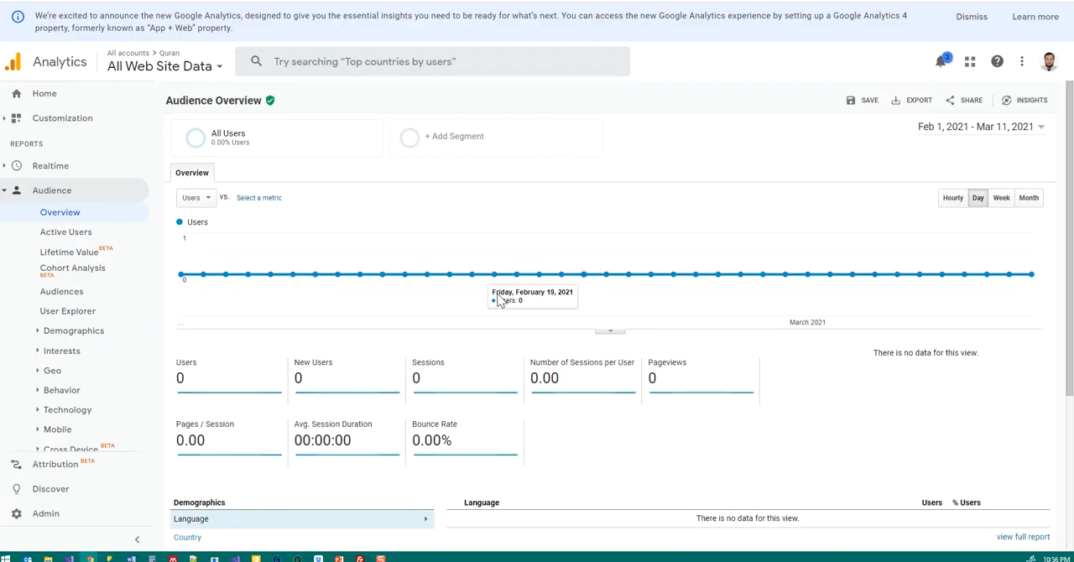
left_click(42, 172)
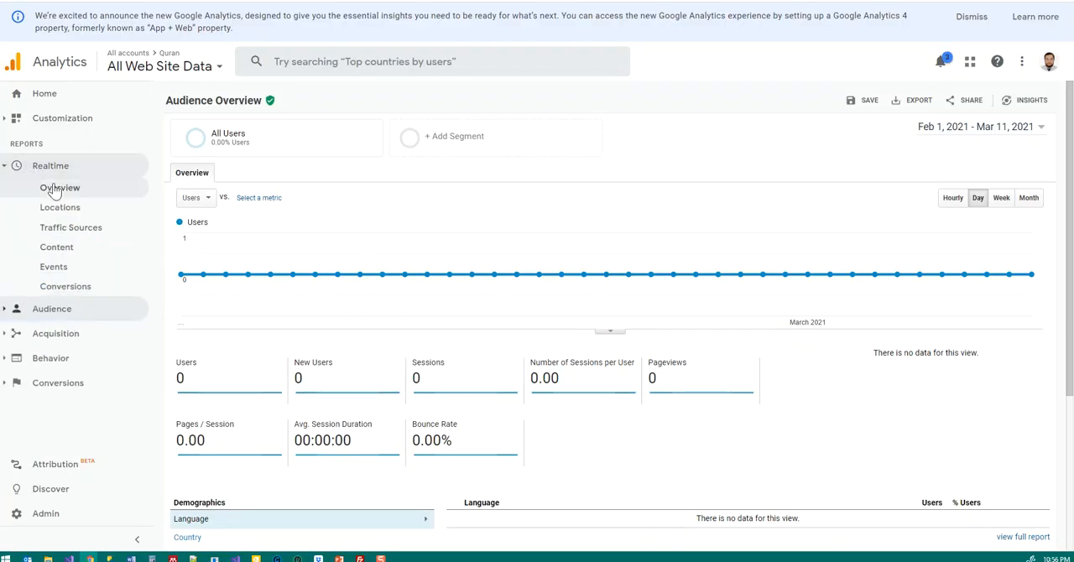
left_click(54, 189)
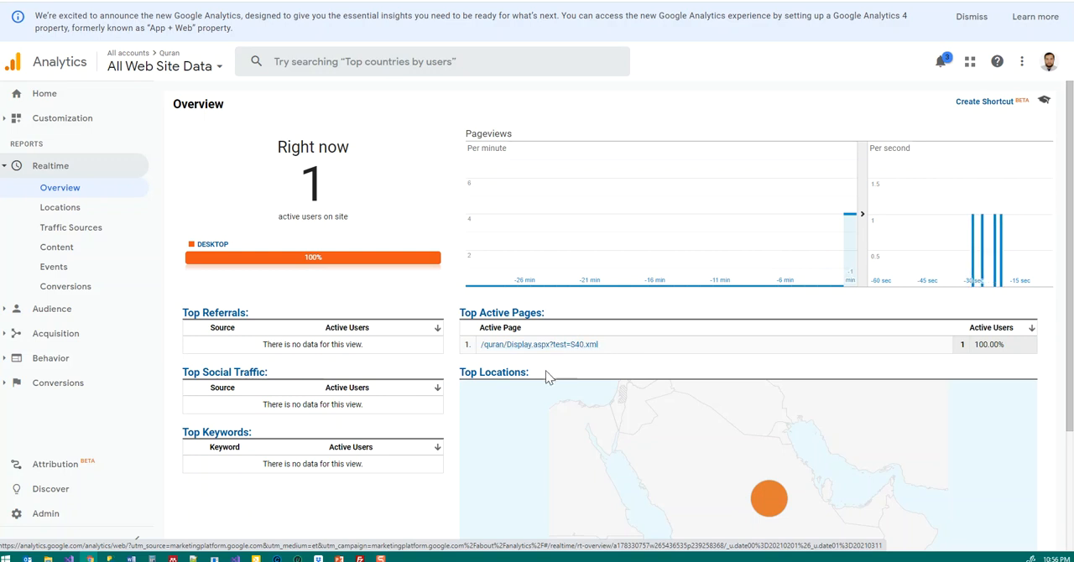
scroll(413, 315, "down", 2)
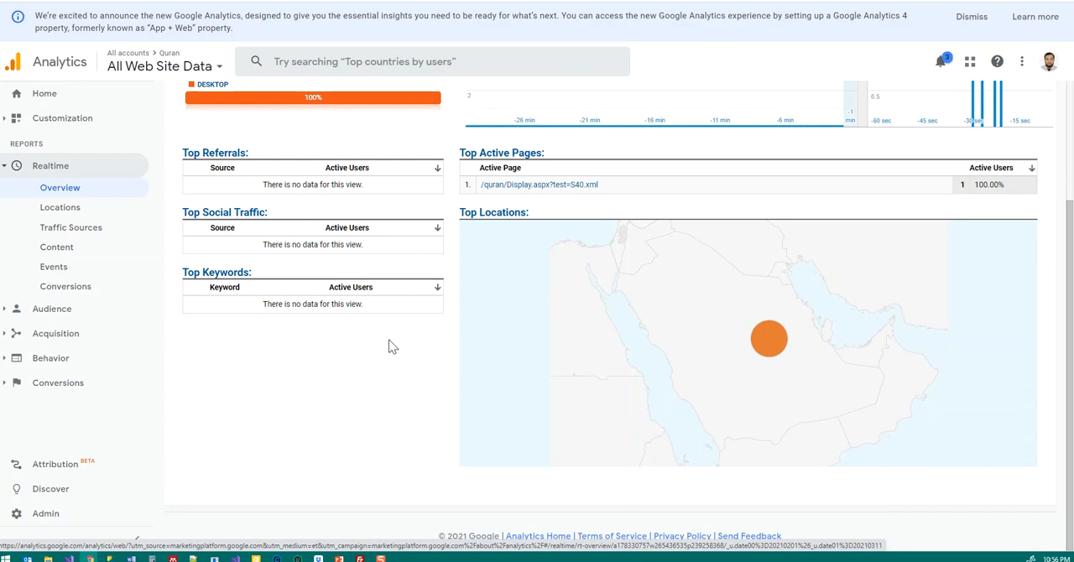
scroll(386, 343, "up", 1)
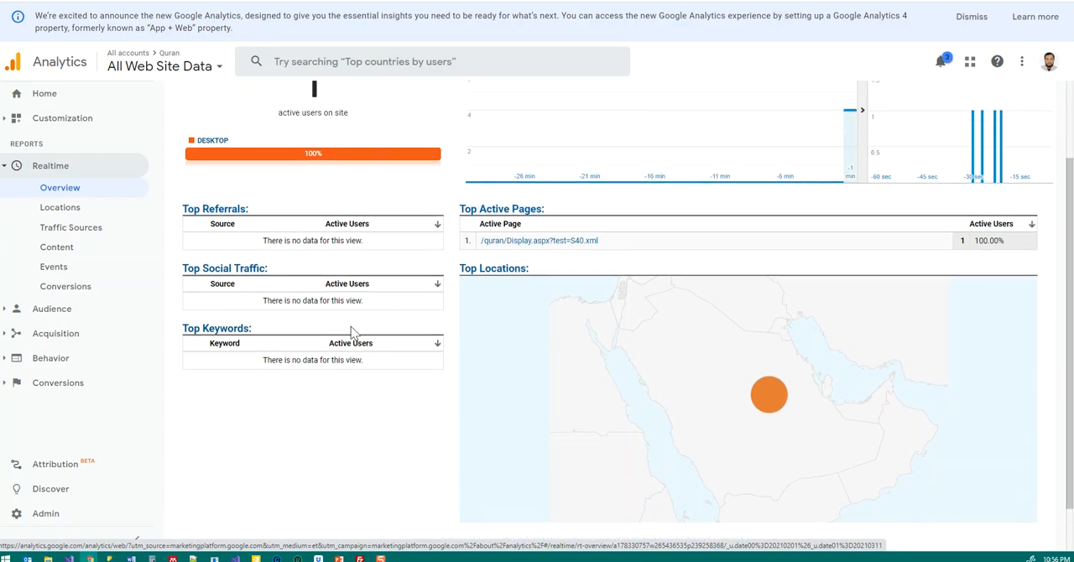
left_click(555, 246)
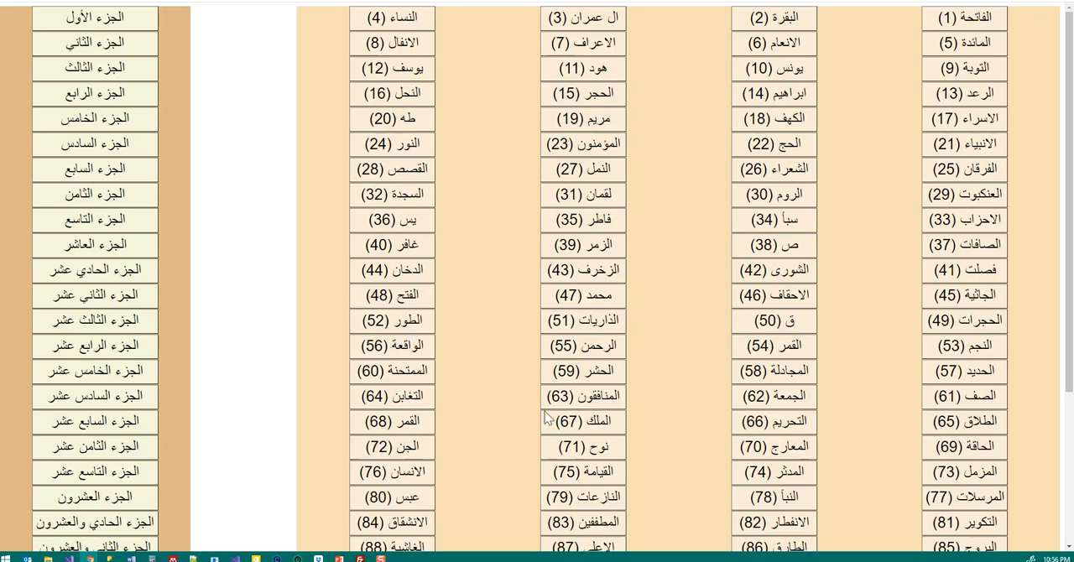
Step: Open chapter 51 (الذاريات) on the Quran site and return to the Realtime Overview in Google Analytics
left_click(601, 326)
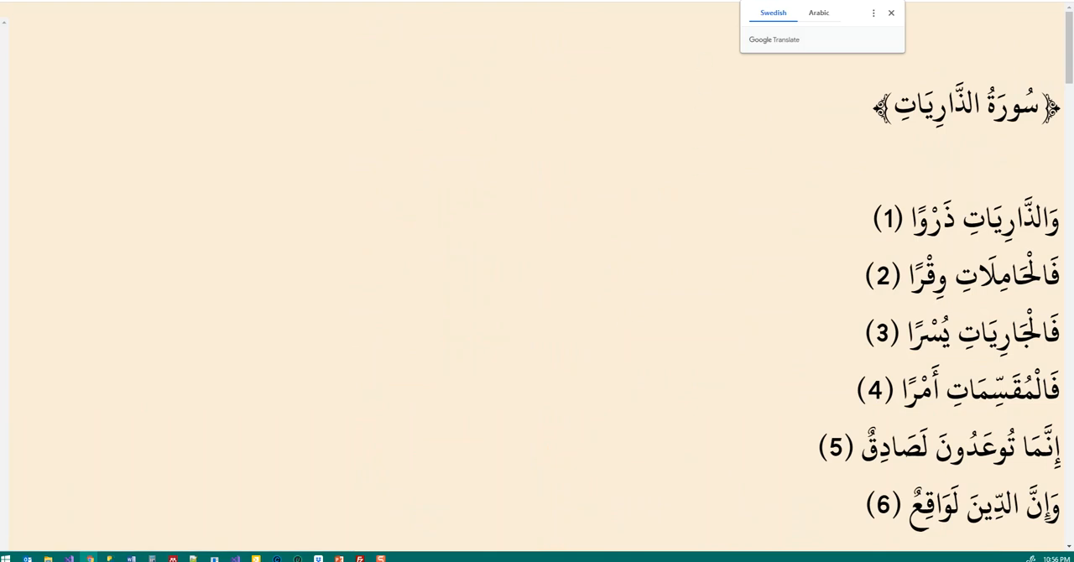
key("ctrl+Tab")
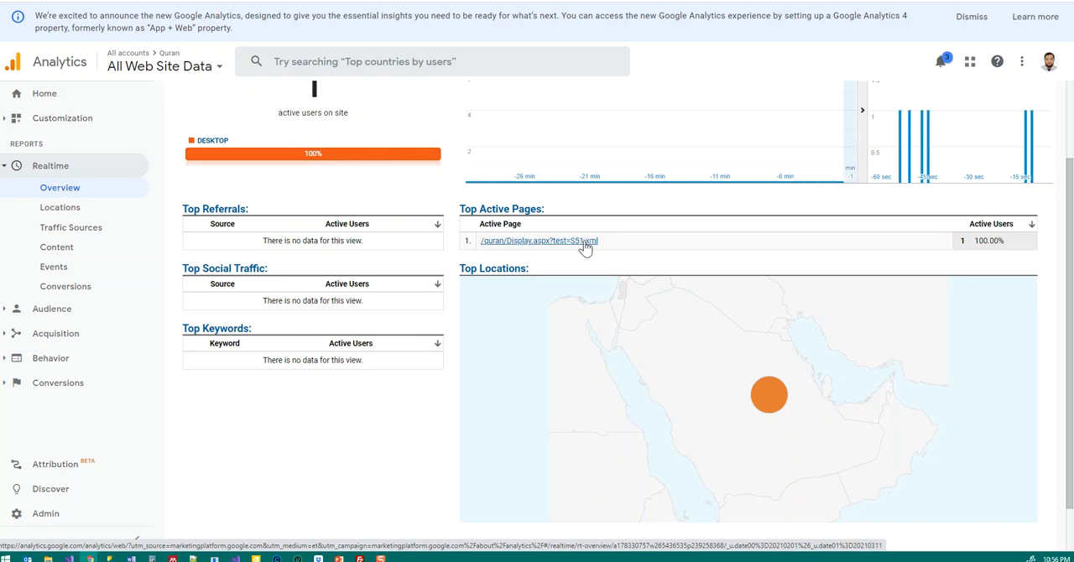
Step: Open the Quran property's Audience Overview and examine its users graph, session metrics and demographics sections
left_click(19, 309)
left_click(56, 214)
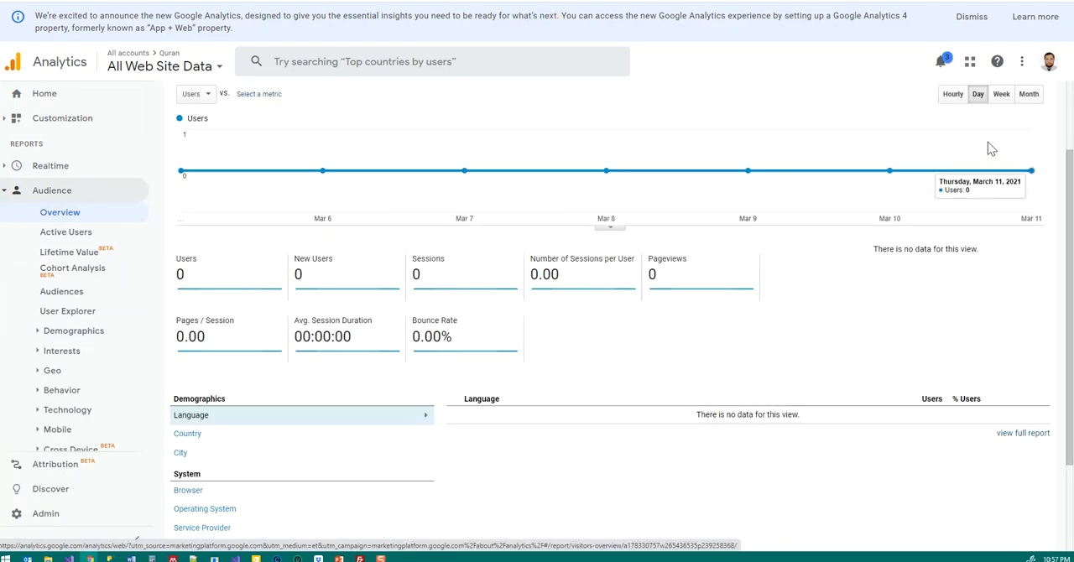
scroll(909, 277, "up", 2)
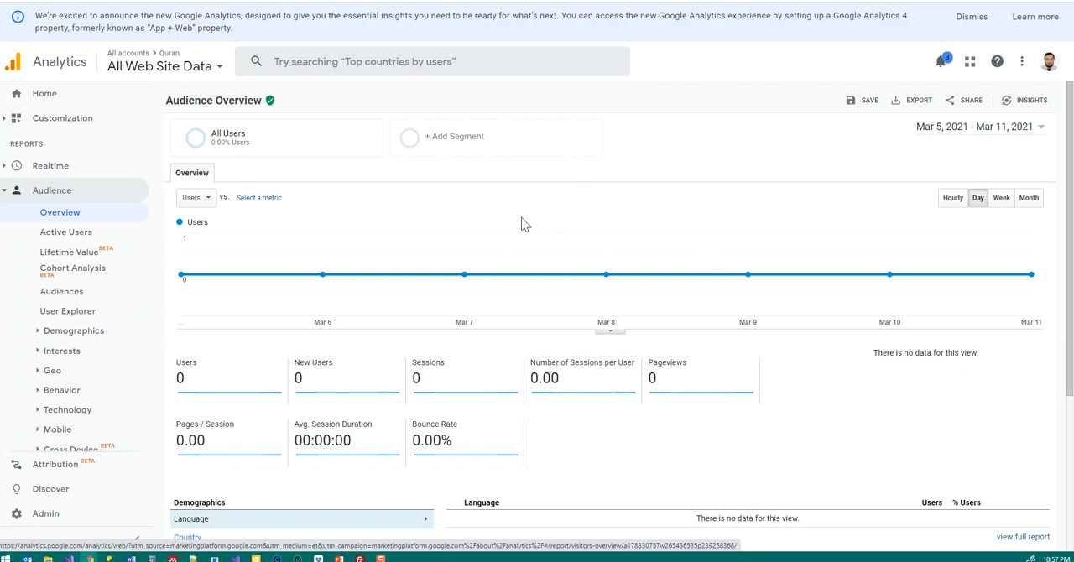
scroll(433, 227, "down", 3)
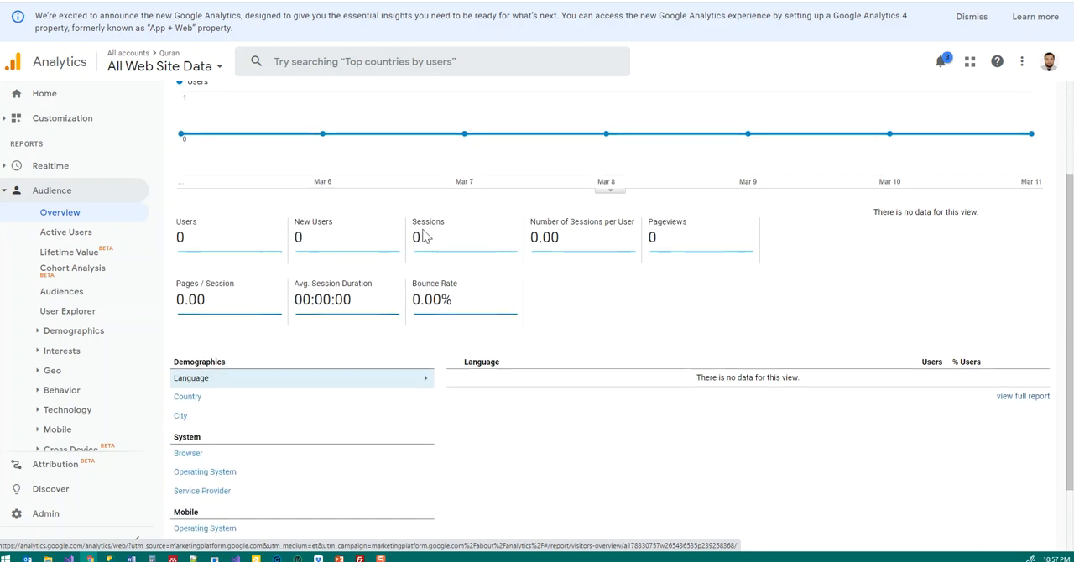
scroll(422, 233, "up", 3)
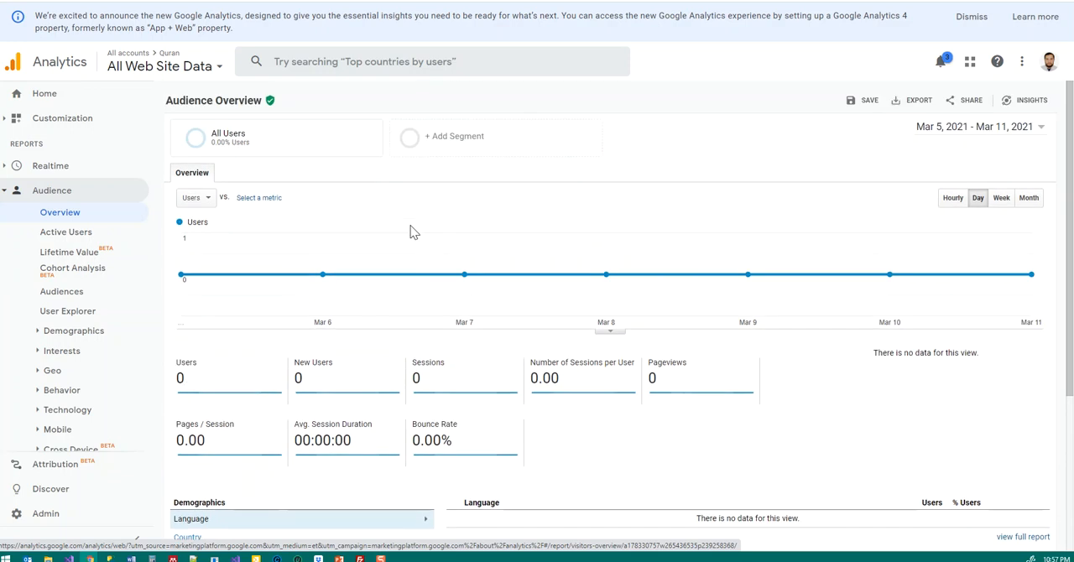